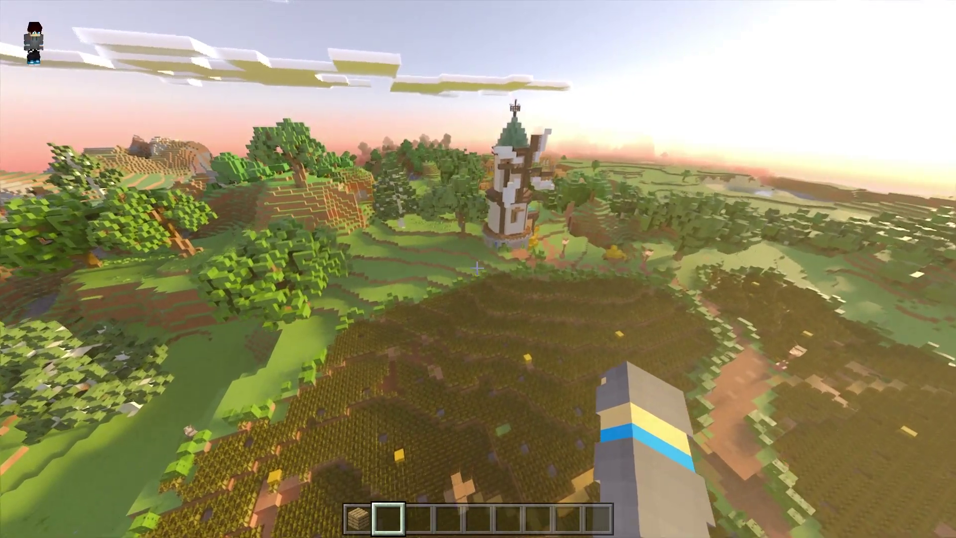
key("w")
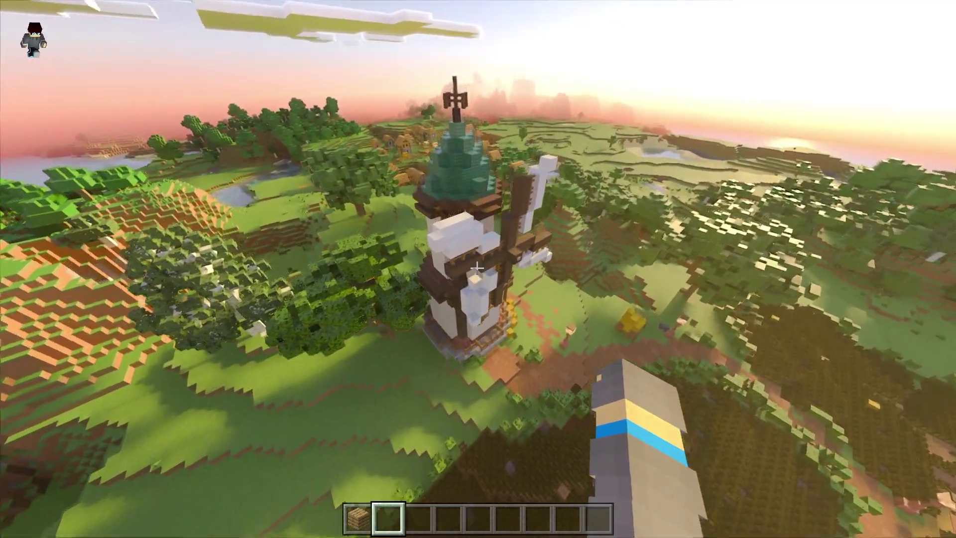
- Fly past the windmill to the village and examine how its market stalls, crop plot and houses look with ray tracing
key("w")
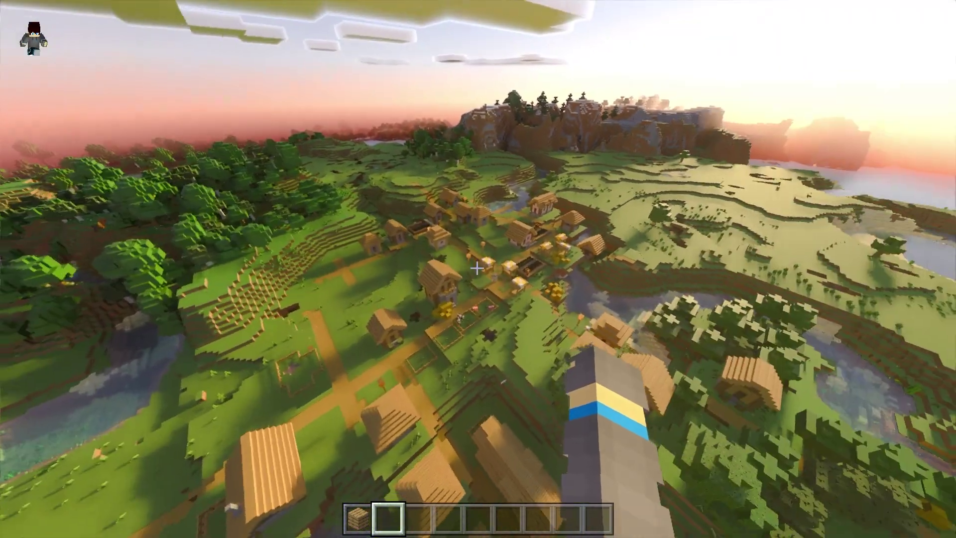
key("w")
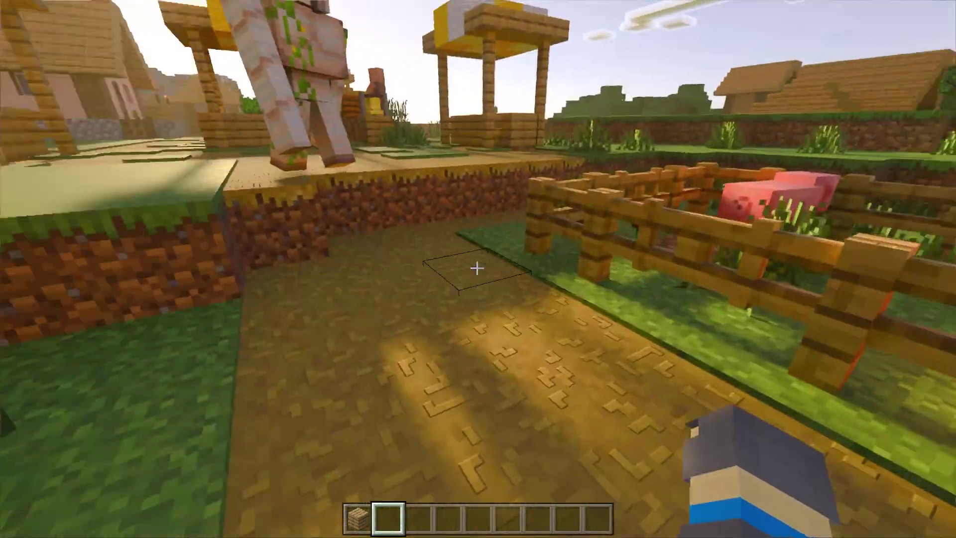
key("w")
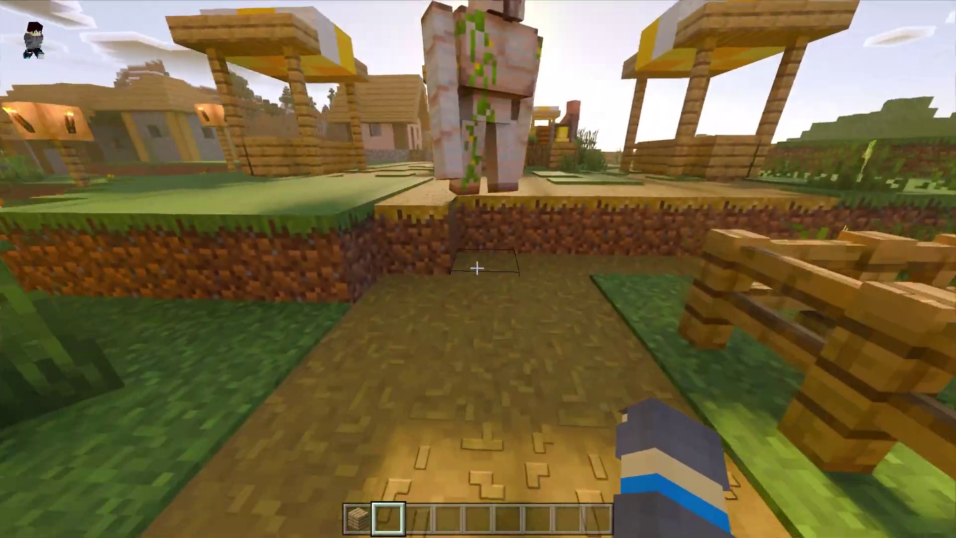
key("w")
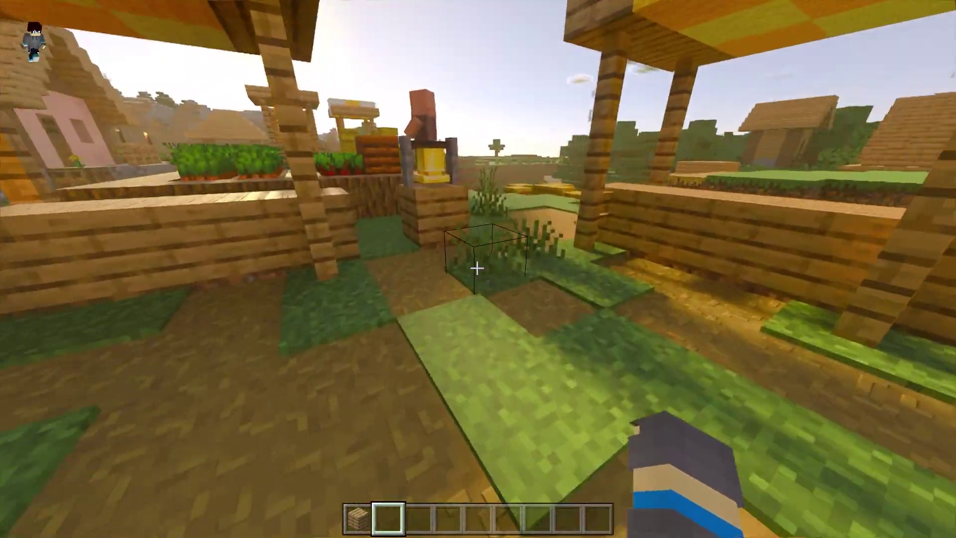
key("w")
key("space")
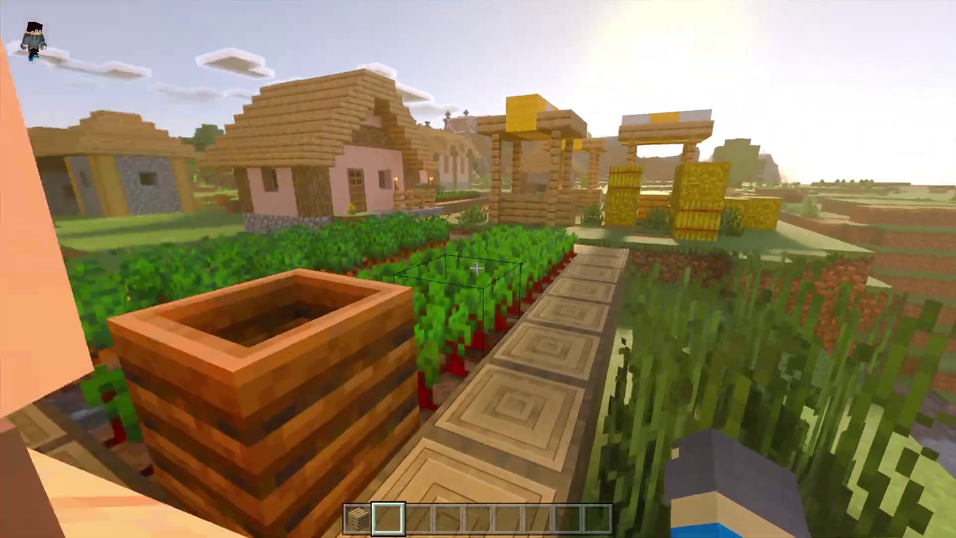
key("w")
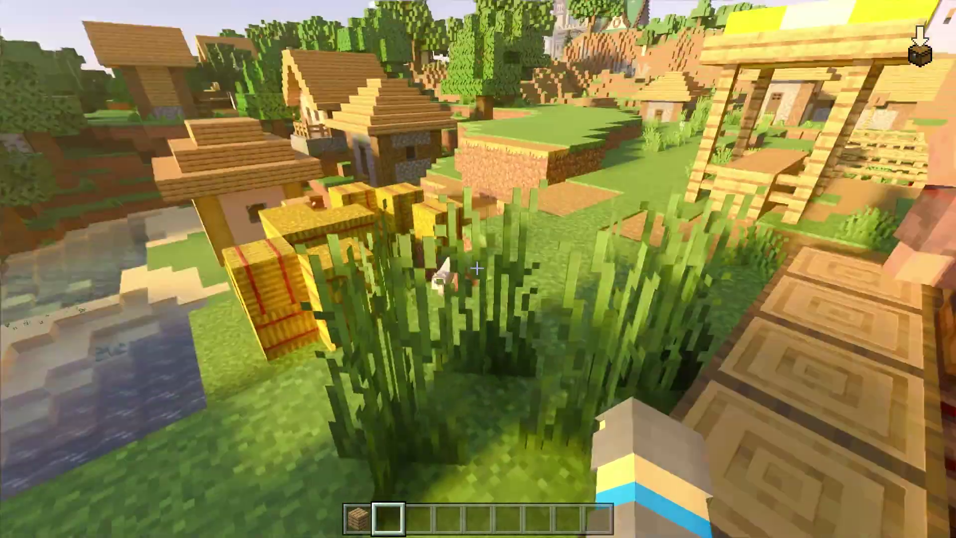
key("w")
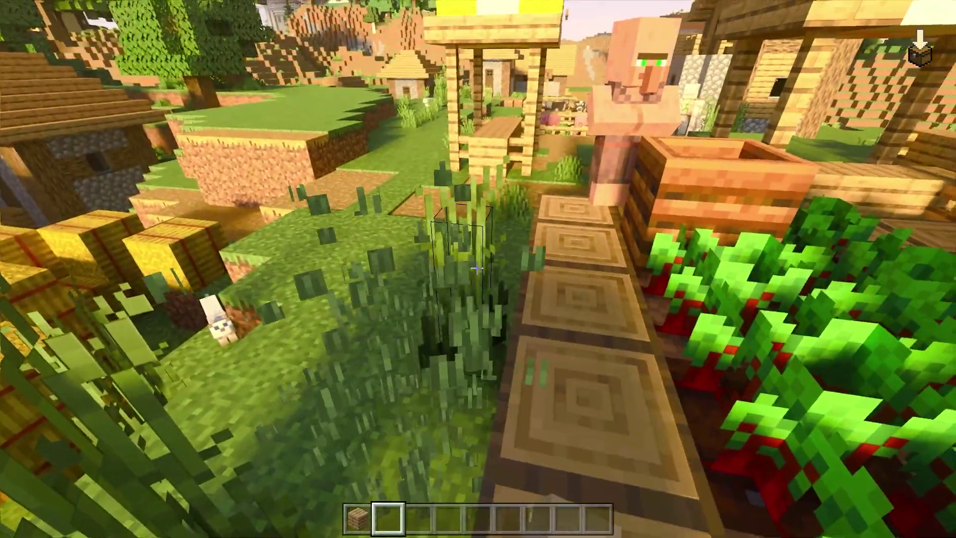
key("w")
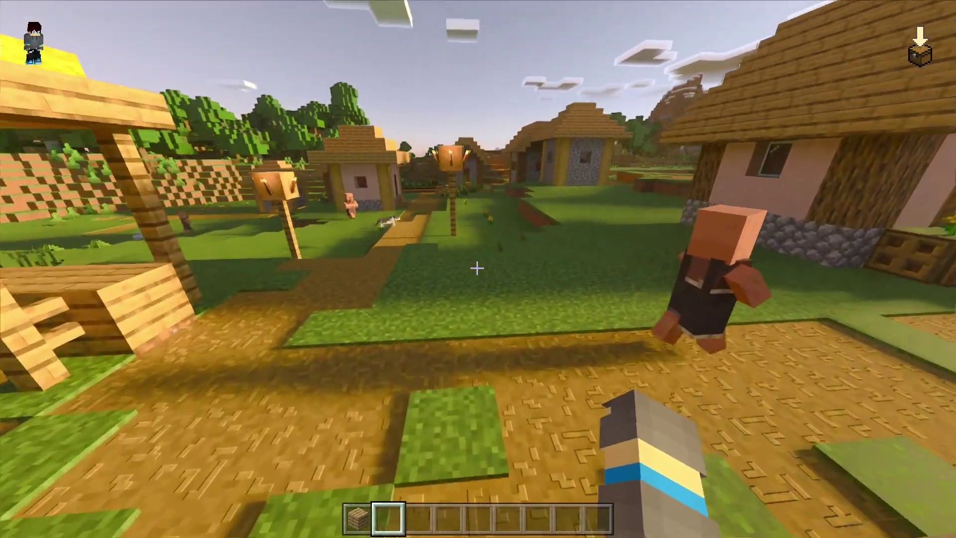
key("w")
- Check the active resource packs in the Crystal Palace RTX world's settings
key("Escape")
left_click(359, 257)
scroll(219, 386, "down", 3)
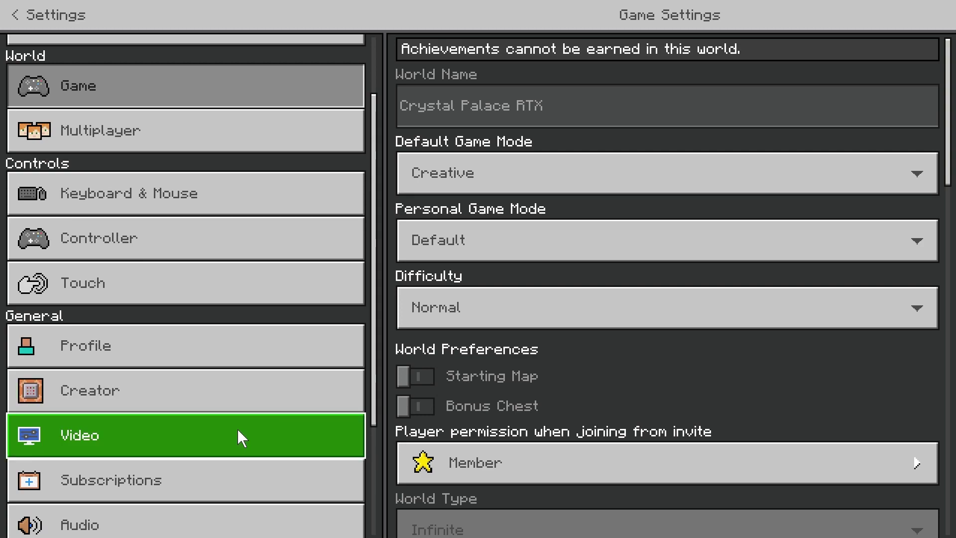
scroll(239, 485, "down", 2)
left_click(224, 516)
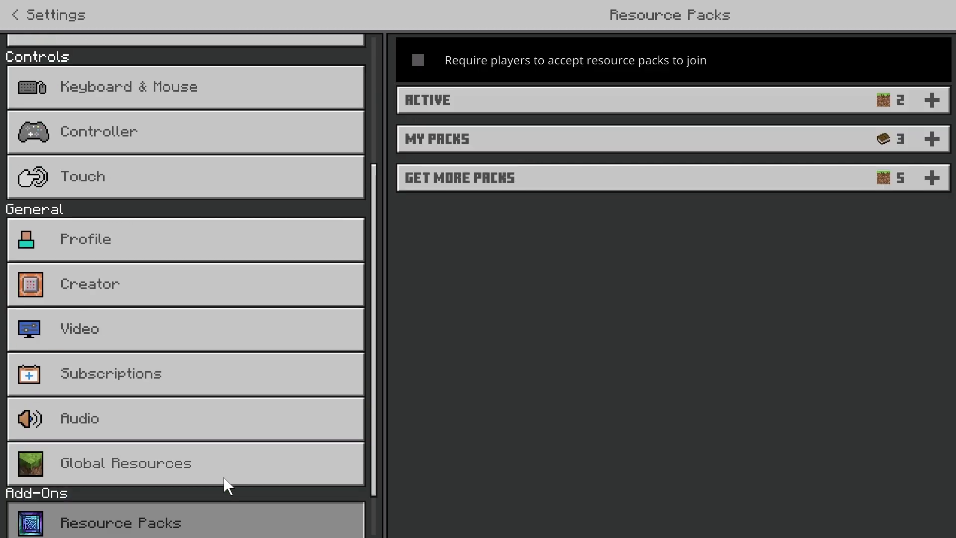
left_click(223, 478)
left_click(245, 505)
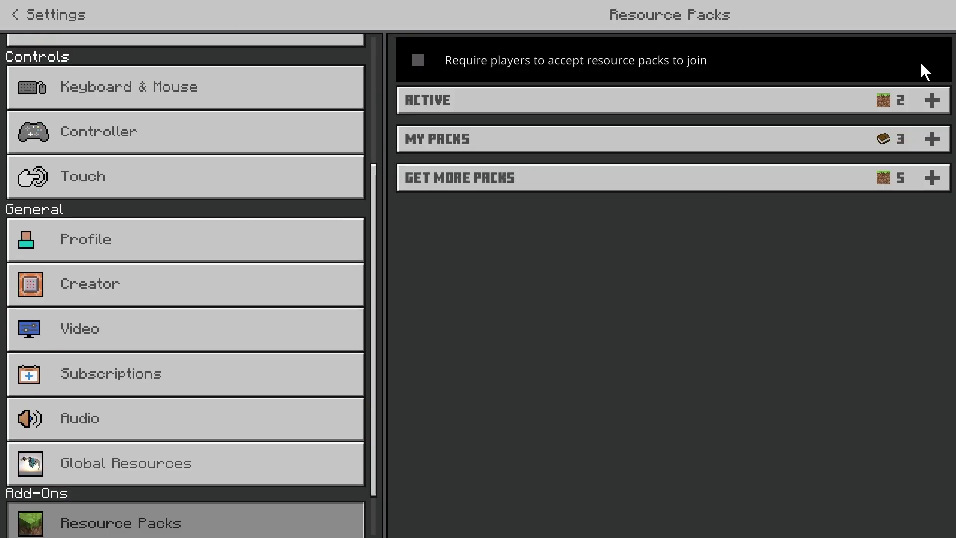
left_click(906, 100)
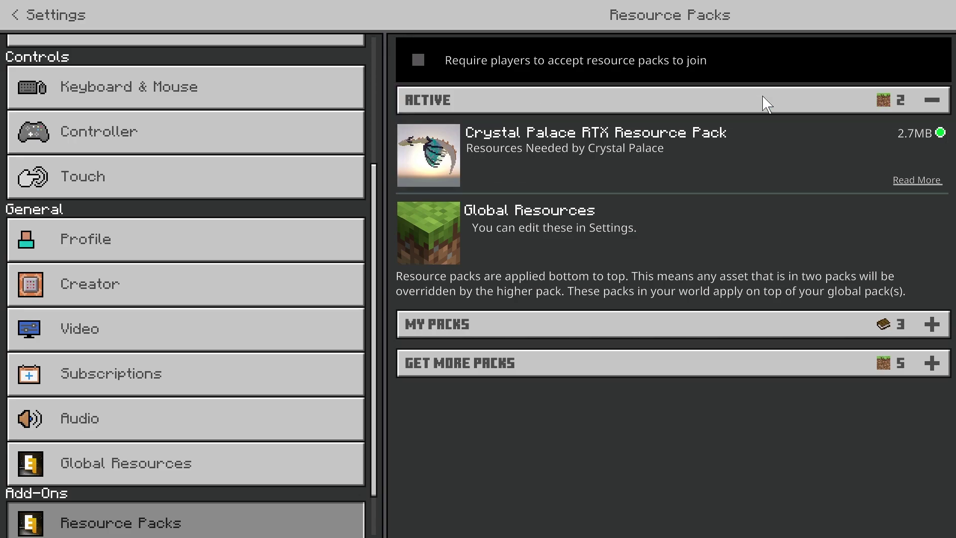
- Save and quit the Crystal Palace RTX world, and exit the game to the desktop
key("Escape")
key("Escape")
key("Escape")
left_click(252, 321)
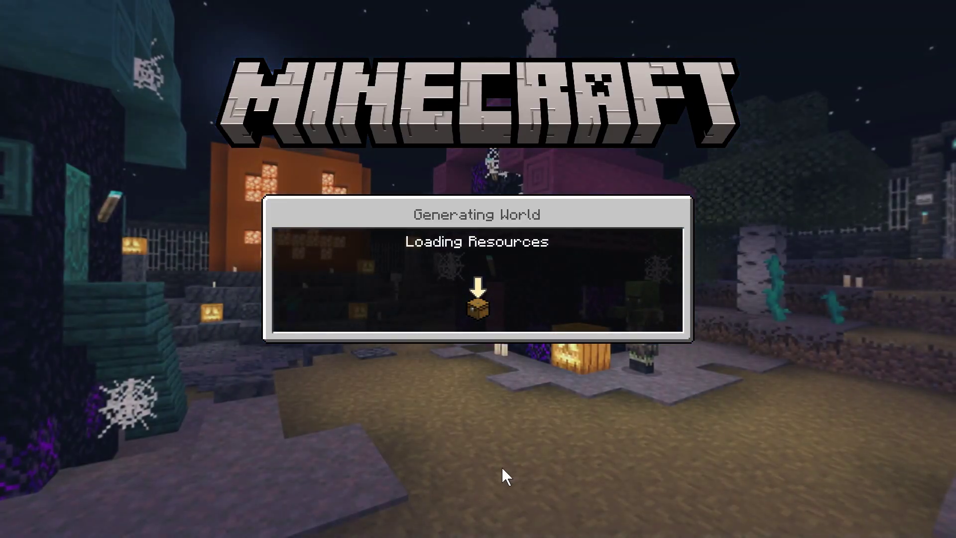
key("Escape")
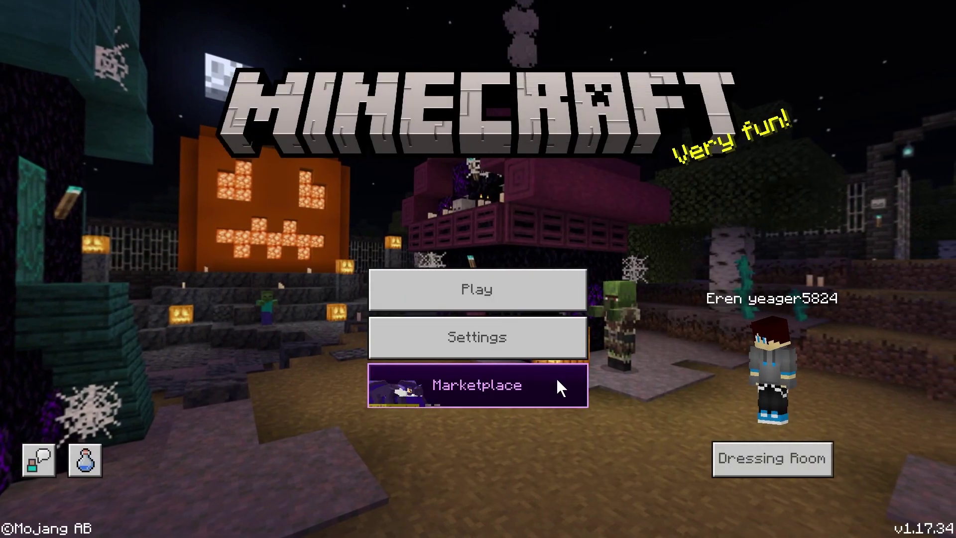
key("Escape")
left_click(548, 323)
right_click(712, 71)
left_click(747, 91)
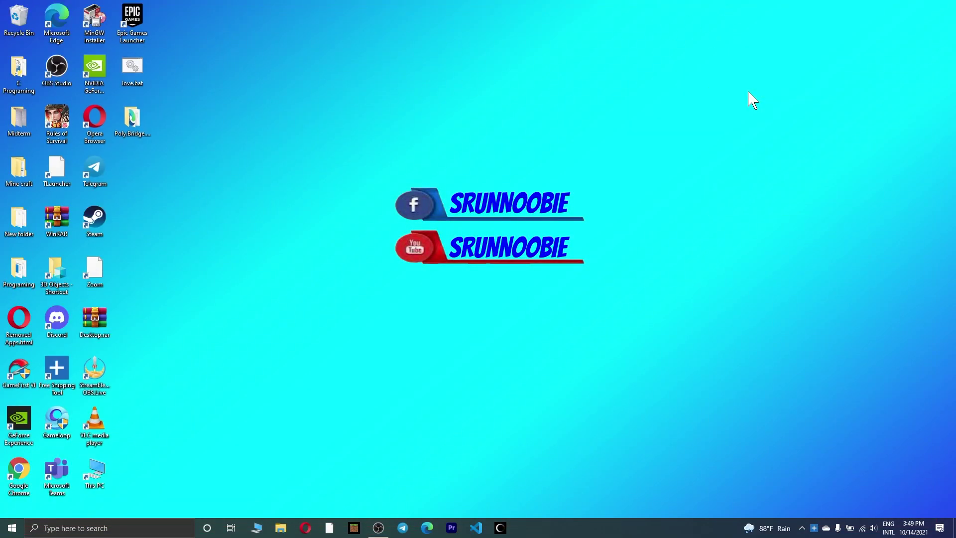
right_click(747, 91)
left_click(764, 123)
right_click(463, 315)
left_click(500, 340)
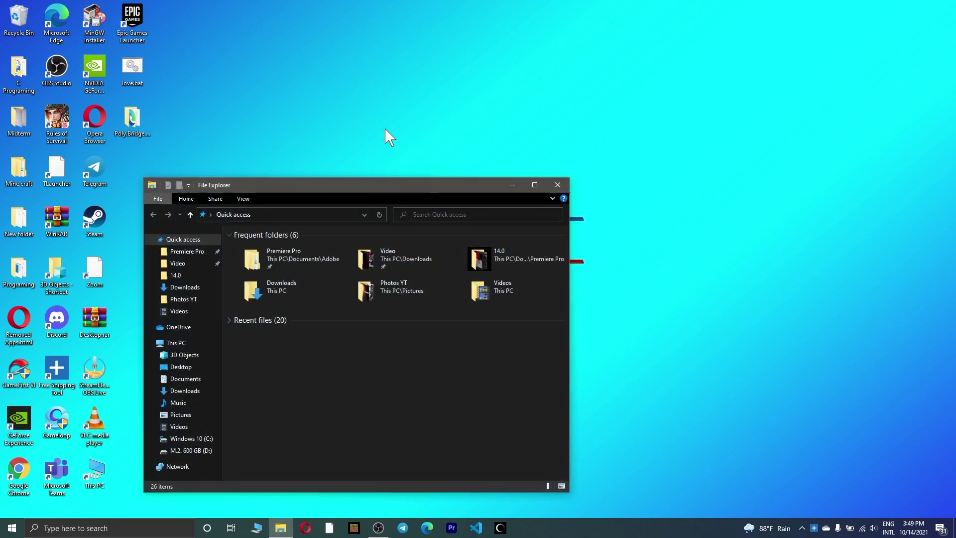
- Locate the AppData folder under Users > ASUS on the Windows 10 (C:) drive in File Explorer, and close the window
left_click_drag(386, 186, 481, 44)
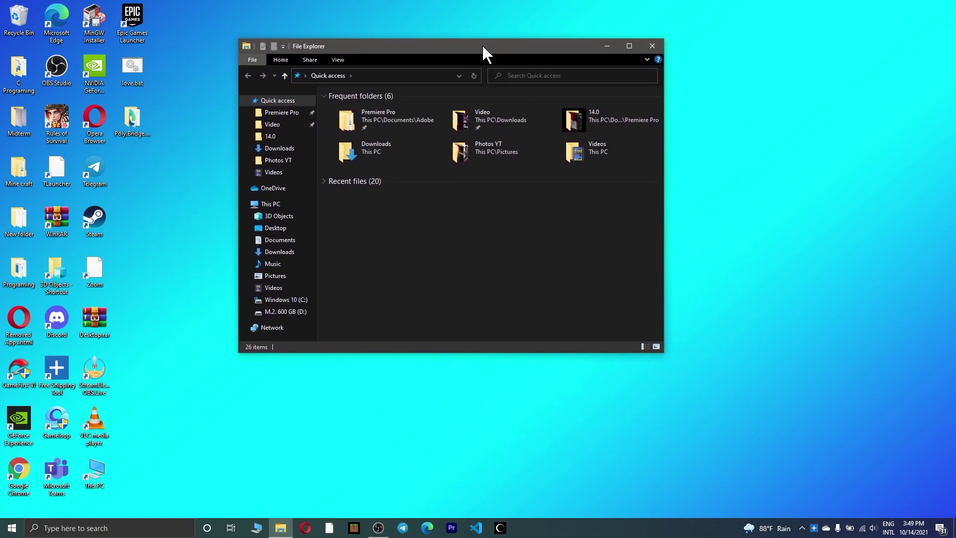
left_click(286, 302)
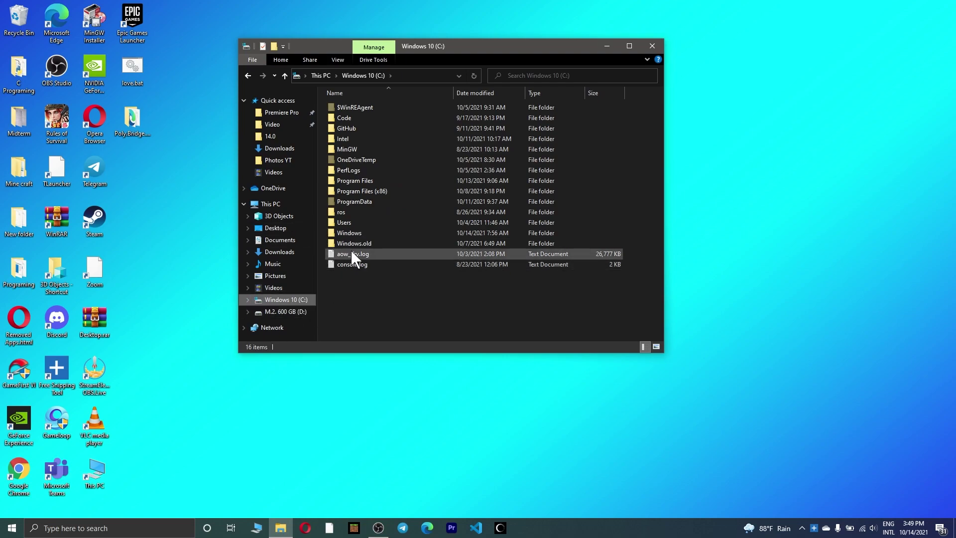
double_click(351, 222)
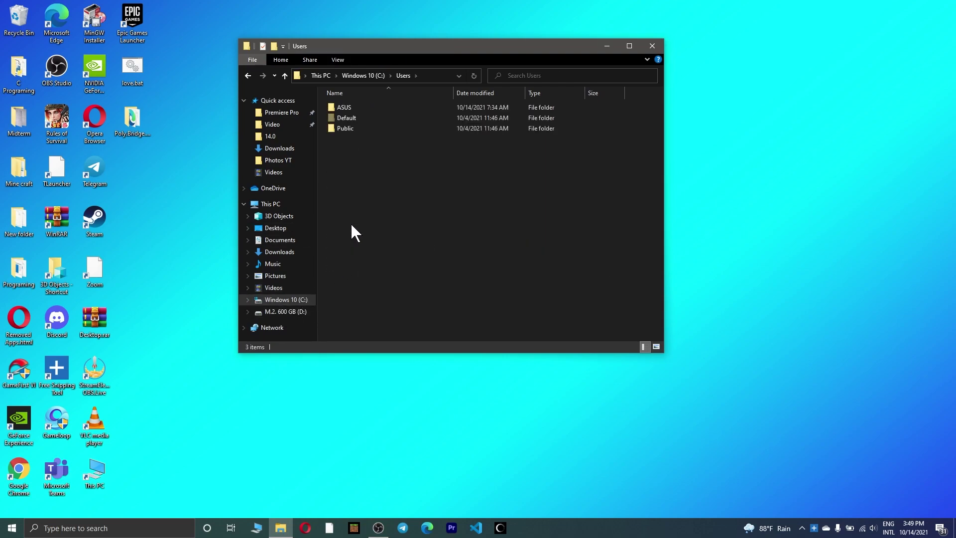
double_click(343, 108)
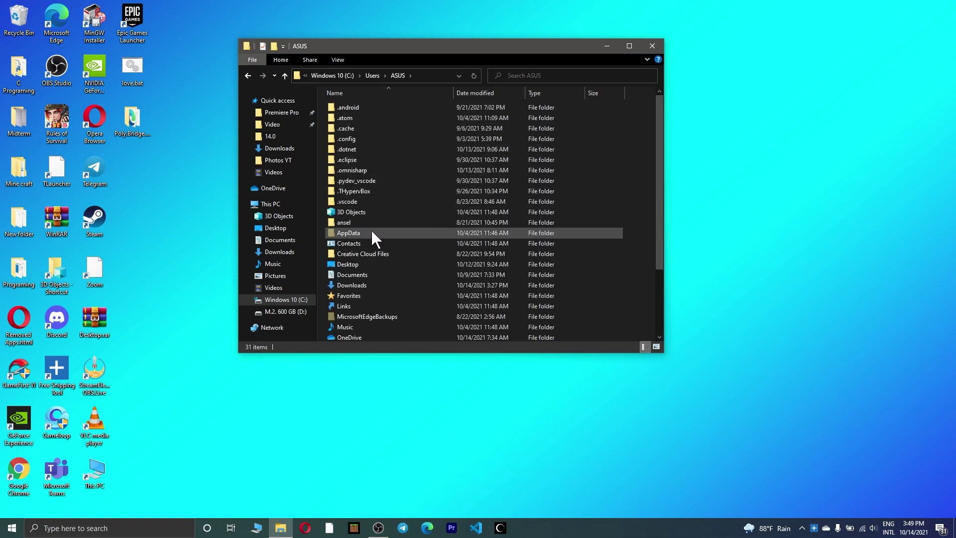
left_click(650, 46)
- Open the AppData folder by running appdata from the Run dialog
left_click(12, 527)
left_click(12, 528)
right_click(12, 527)
left_click(27, 473)
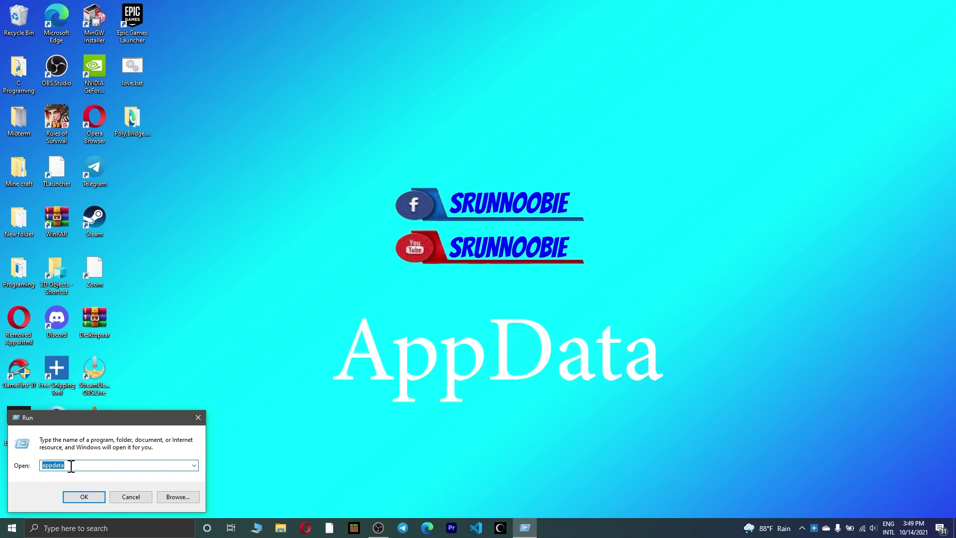
left_click(85, 497)
left_click_drag(401, 57, 434, 76)
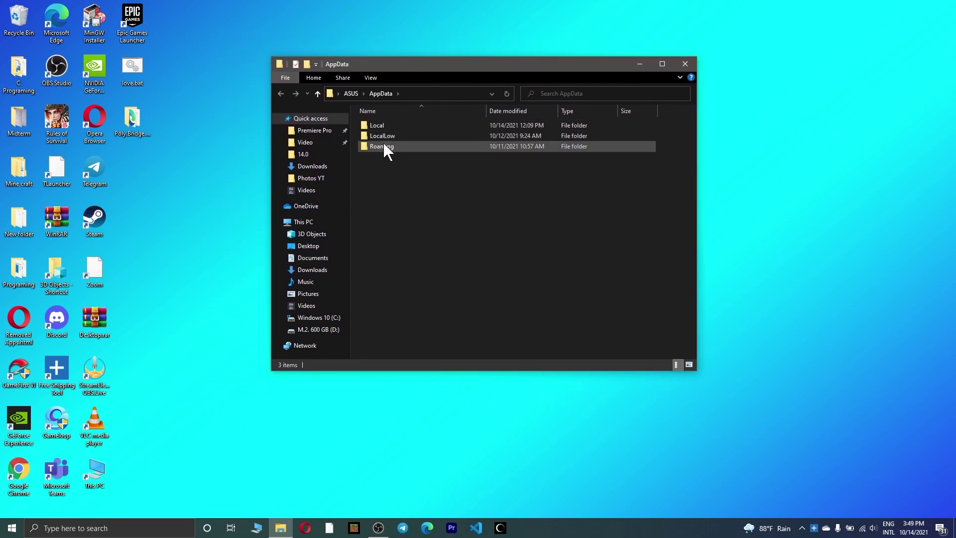
- Open the Packages folder inside AppData's Local folder
double_click(392, 145)
left_click(280, 93)
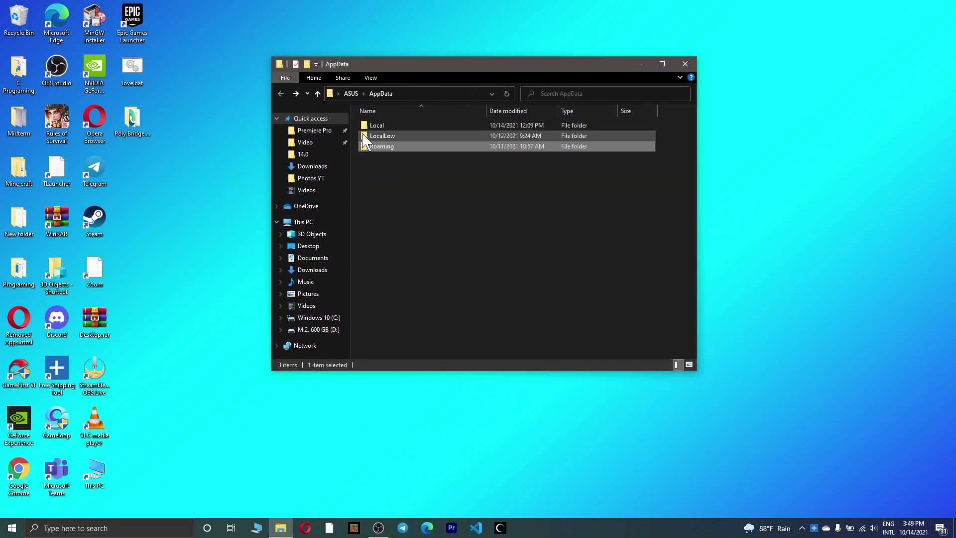
double_click(390, 124)
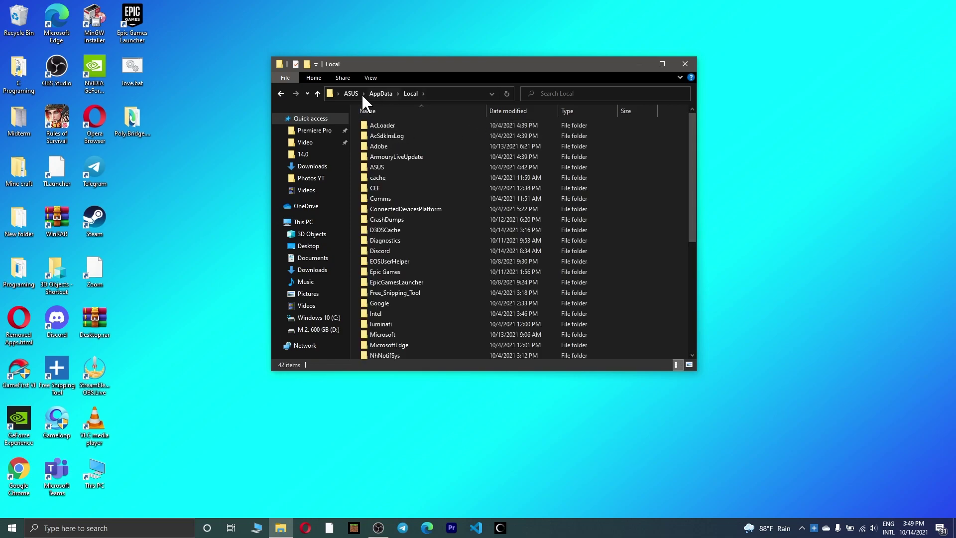
scroll(402, 249, "down", 4)
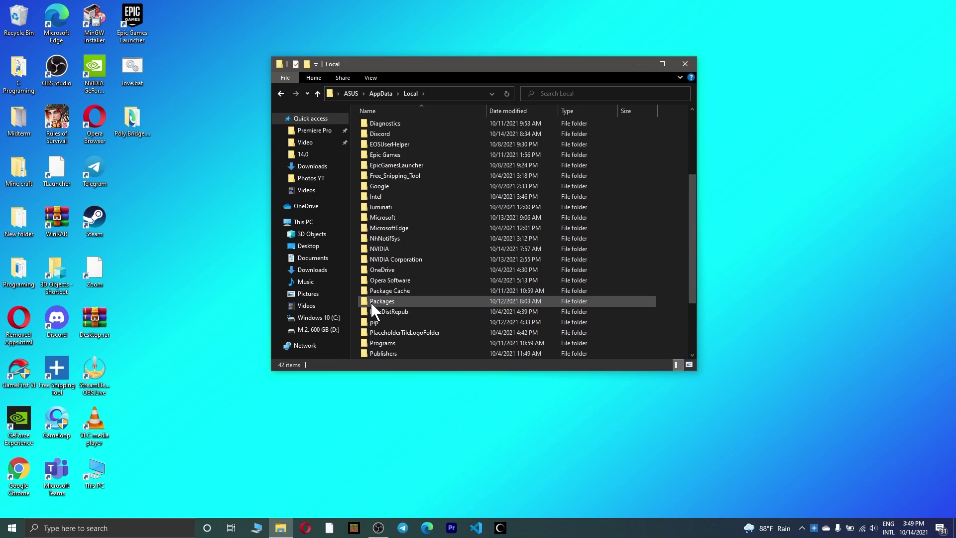
left_click(393, 300)
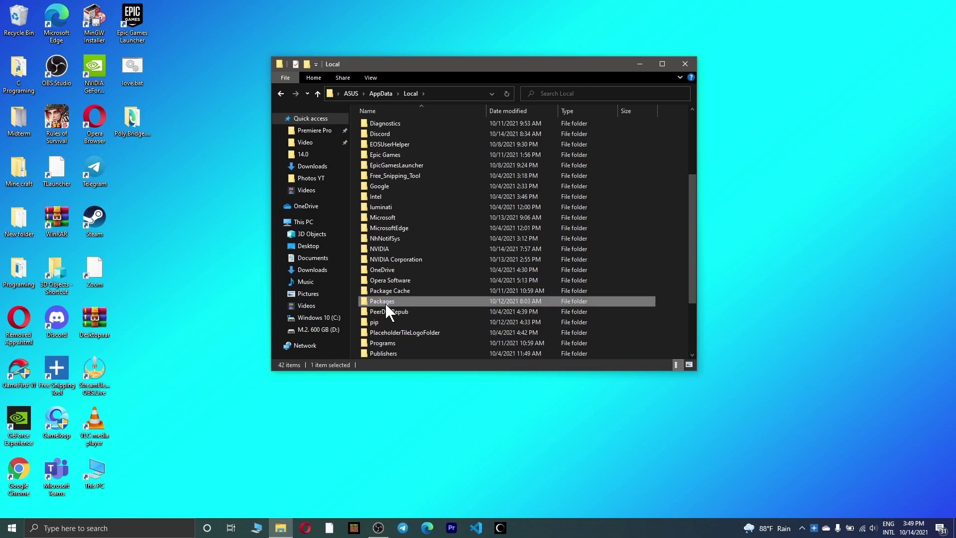
double_click(385, 303)
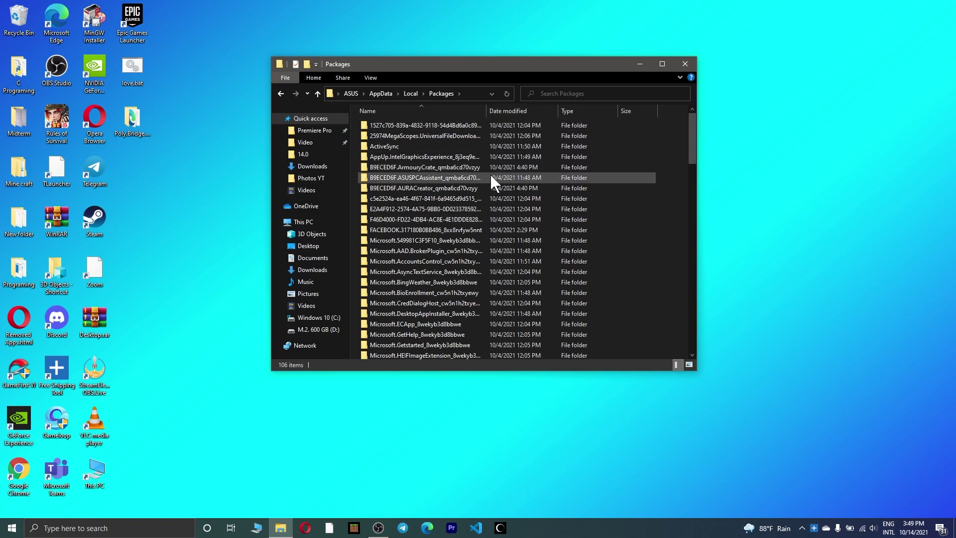
- Find the Microsoft.MinecraftUWP_8wekyb3d8bbwe folder among the packages and open it
scroll(447, 304, "down", 2)
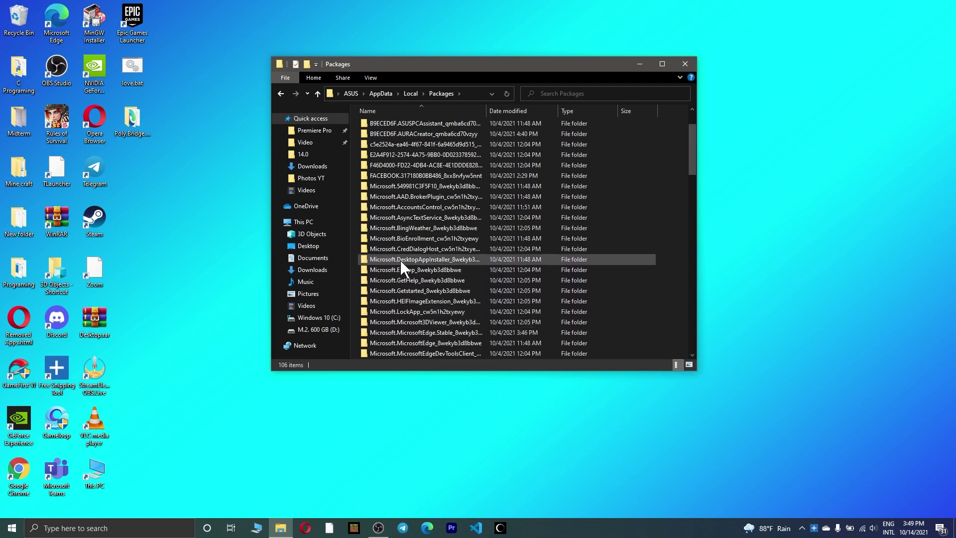
scroll(407, 328, "down", 1)
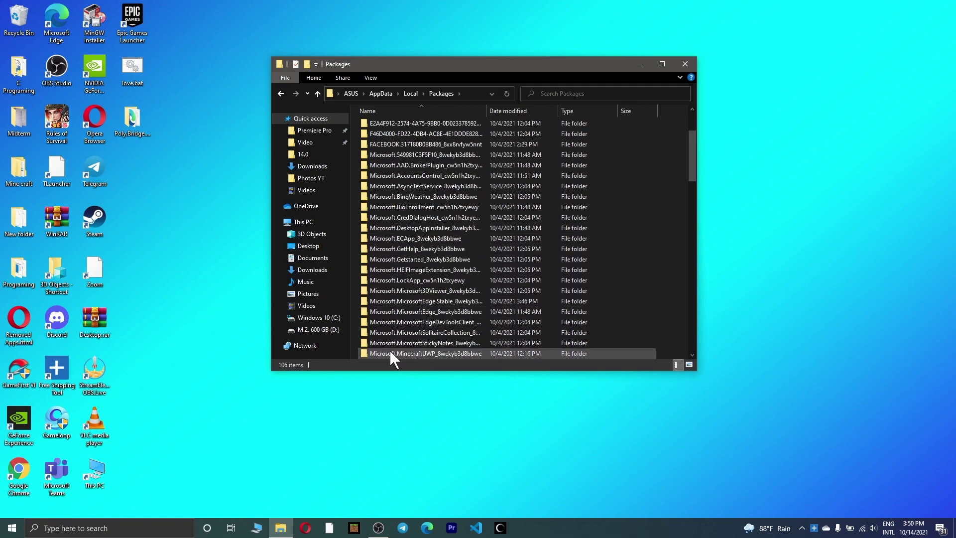
left_click_drag(377, 351, 400, 333)
right_click(405, 334)
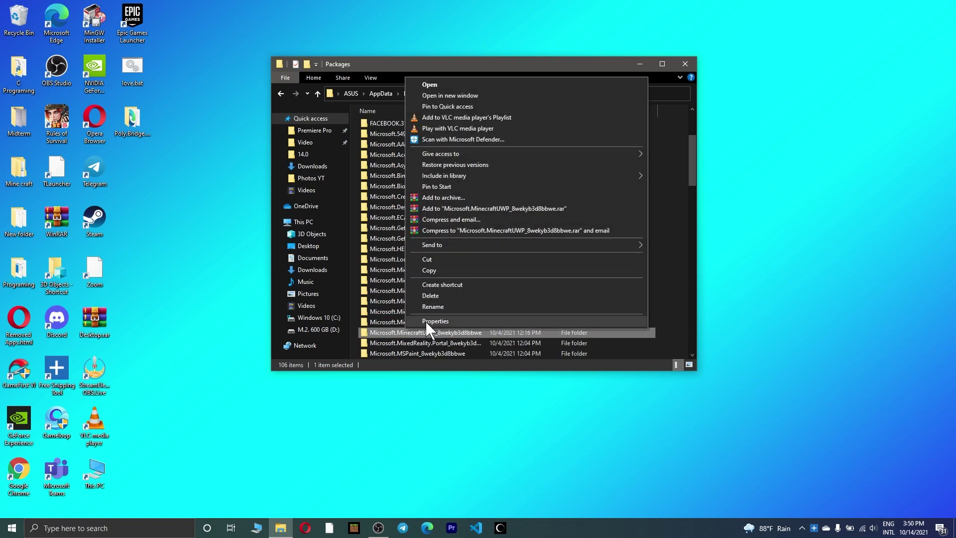
left_click(447, 85)
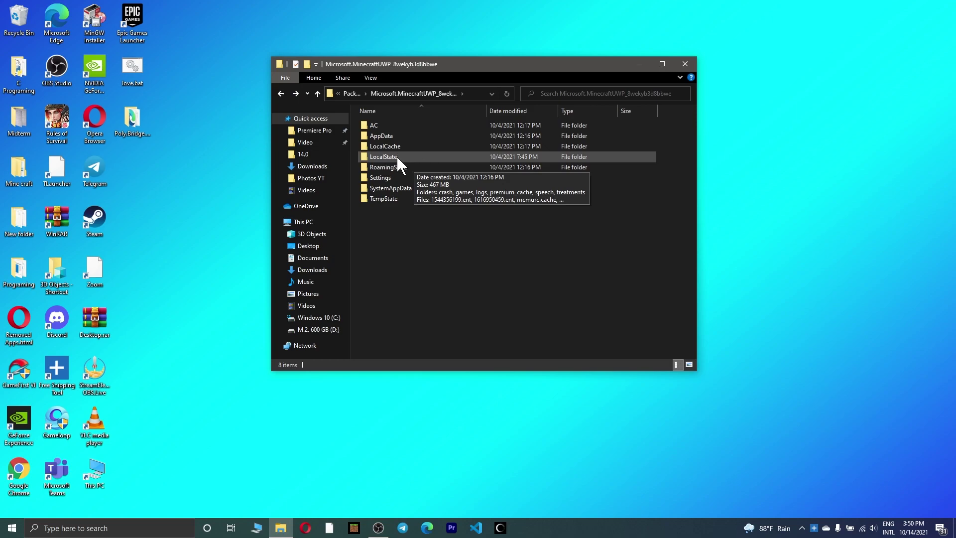
- Open the resource_packs folder in LocalState > premium_cache, alongside the com.mojang resource_packs window
double_click(397, 156)
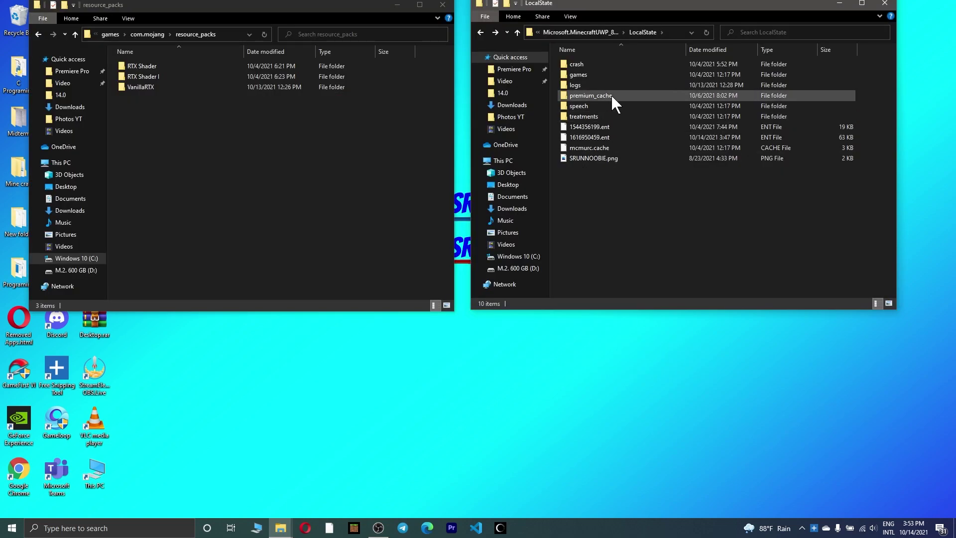
double_click(610, 94)
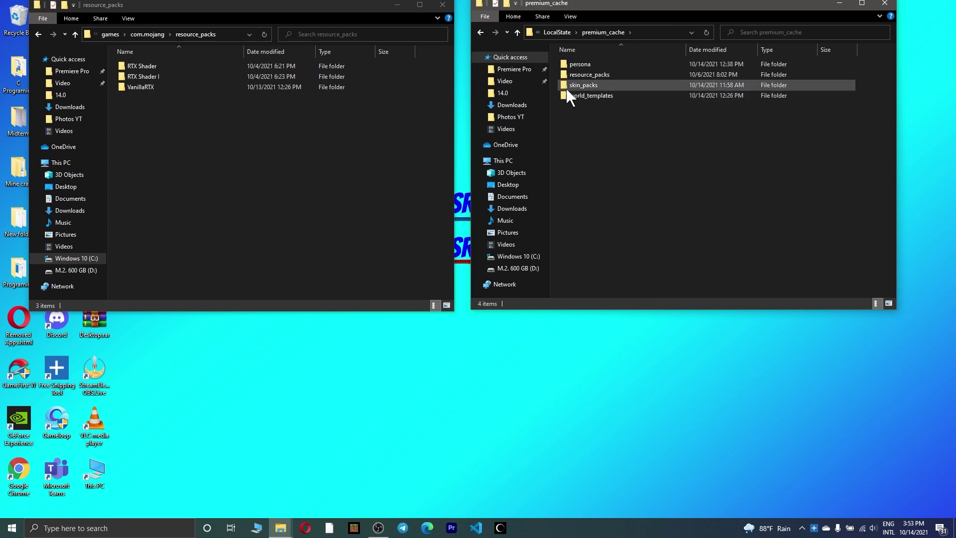
double_click(604, 76)
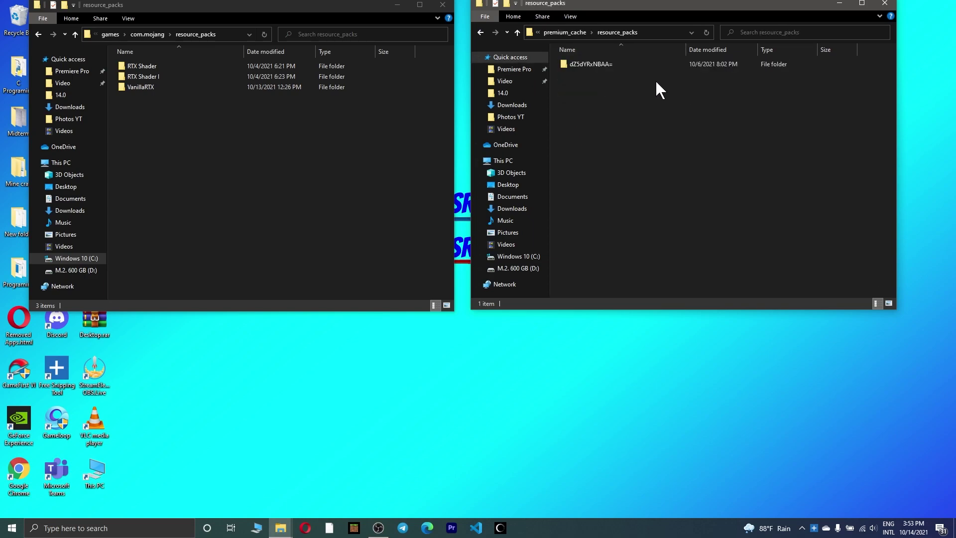
- Check the world_templates folder inside premium_cache, and return to the Packages folder
left_click(480, 31)
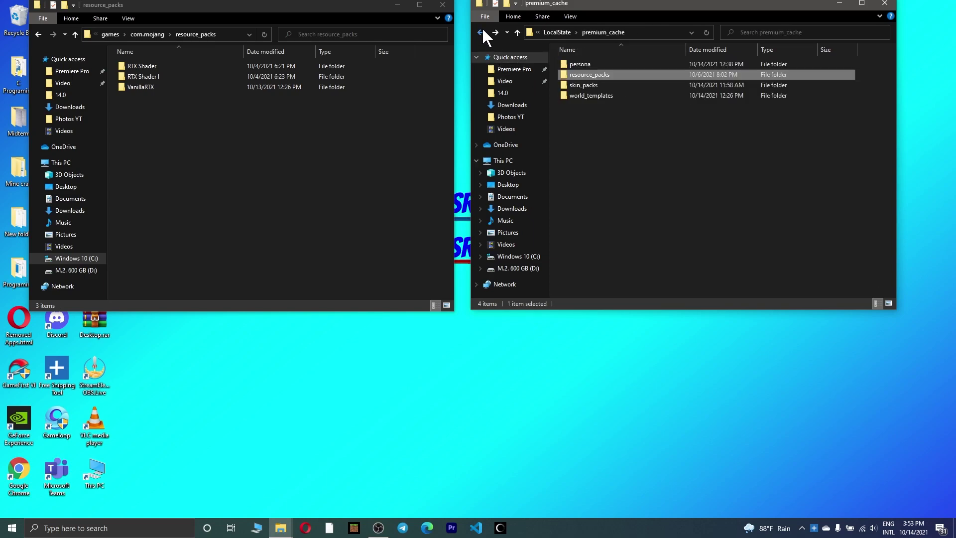
double_click(600, 96)
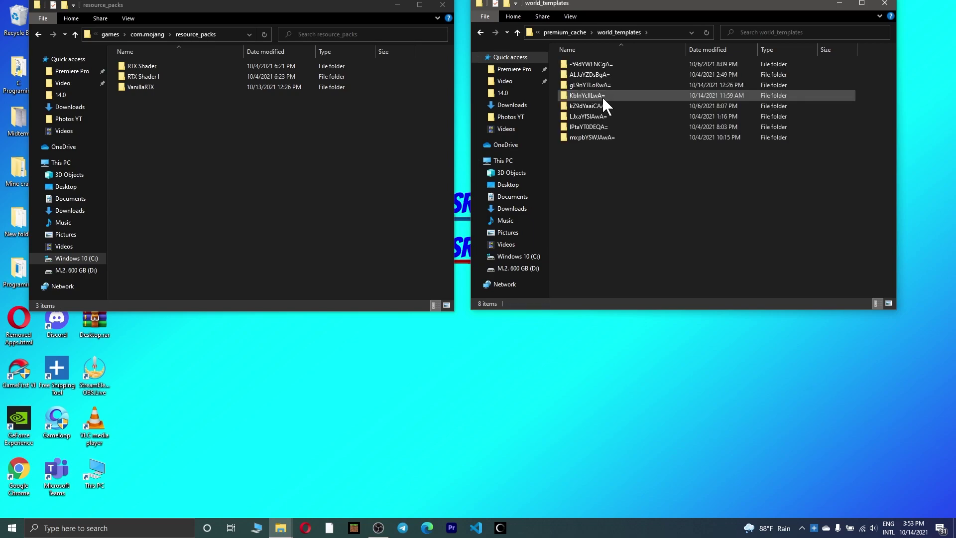
left_click(479, 30)
left_click(479, 30)
left_click(478, 30)
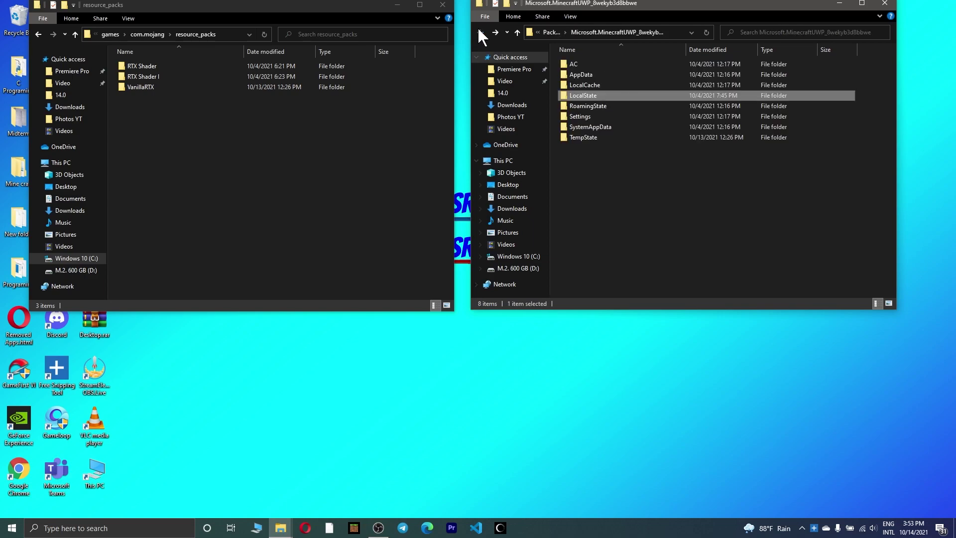
left_click(479, 31)
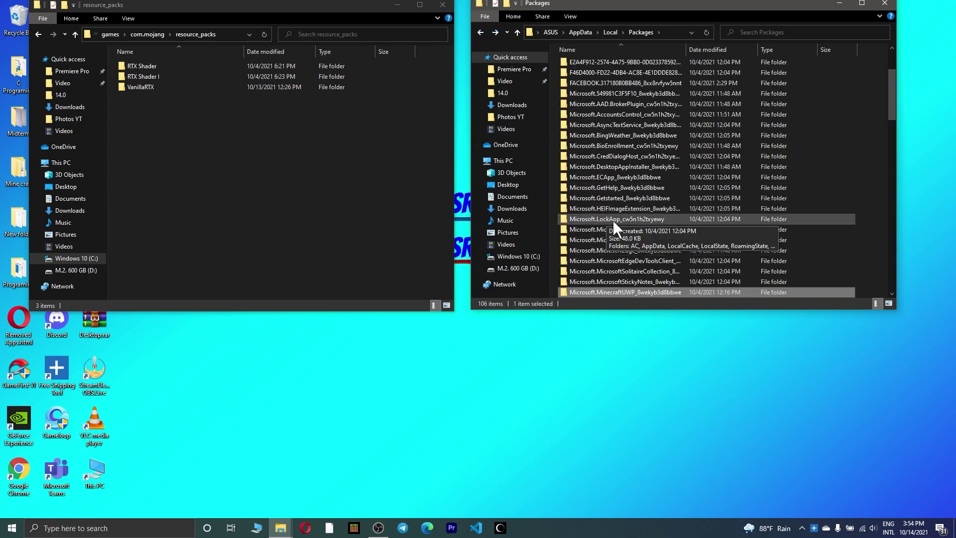
- Open the world_templates folder under Microsoft.MinecraftUWP_8wekyb3d8bbwe > LocalState > premium_cache
double_click(615, 292)
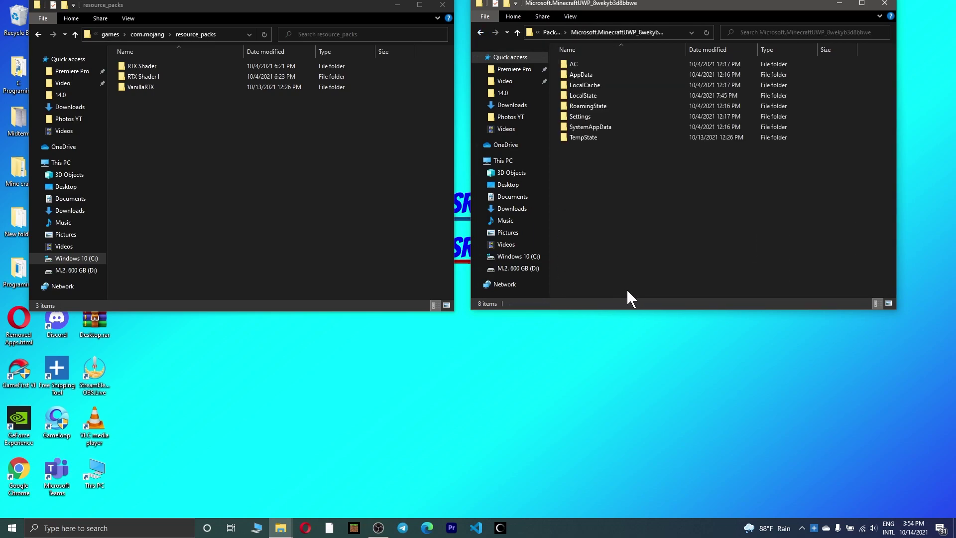
double_click(587, 97)
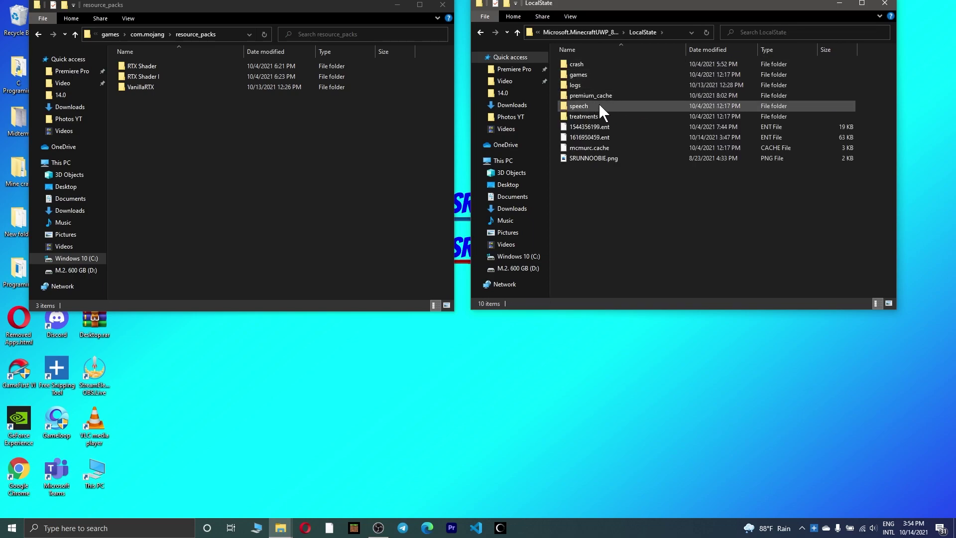
left_click(571, 94)
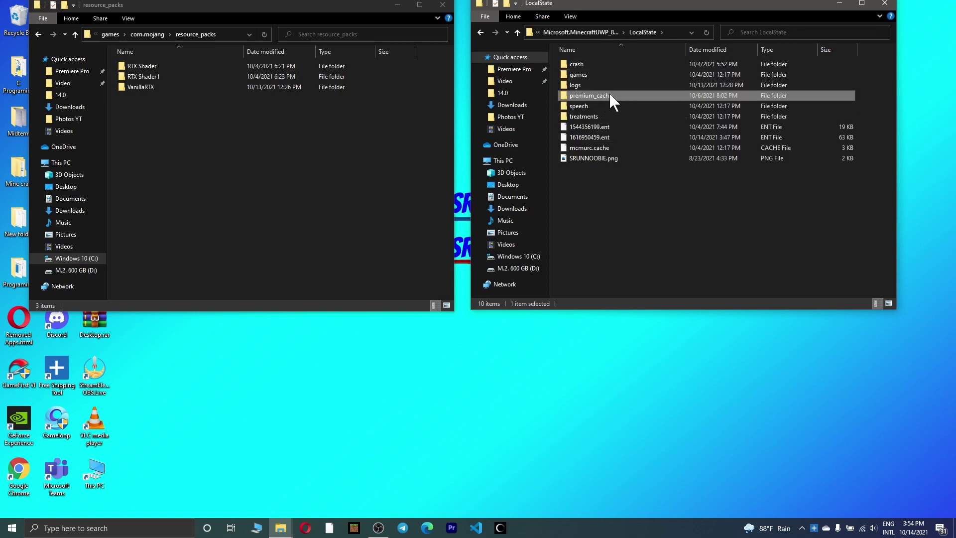
double_click(592, 99)
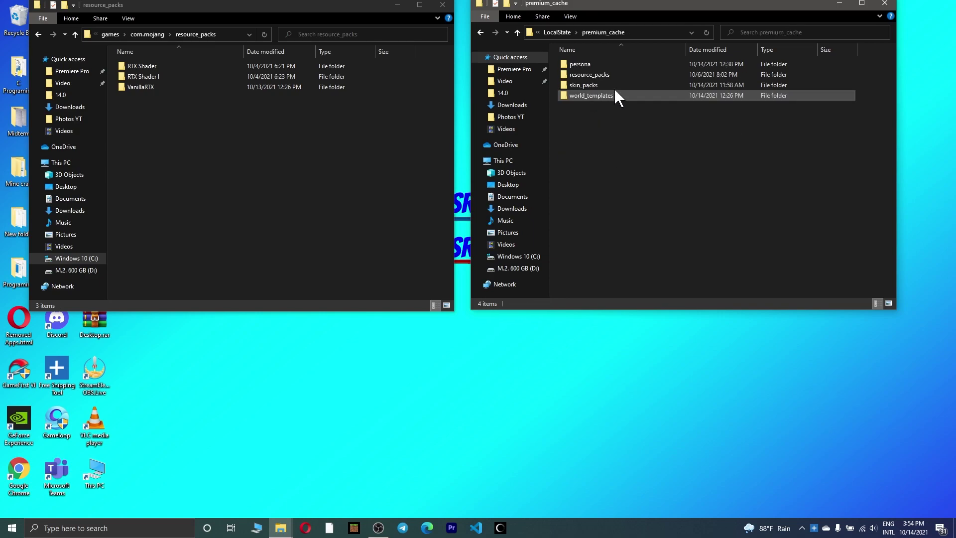
double_click(583, 97)
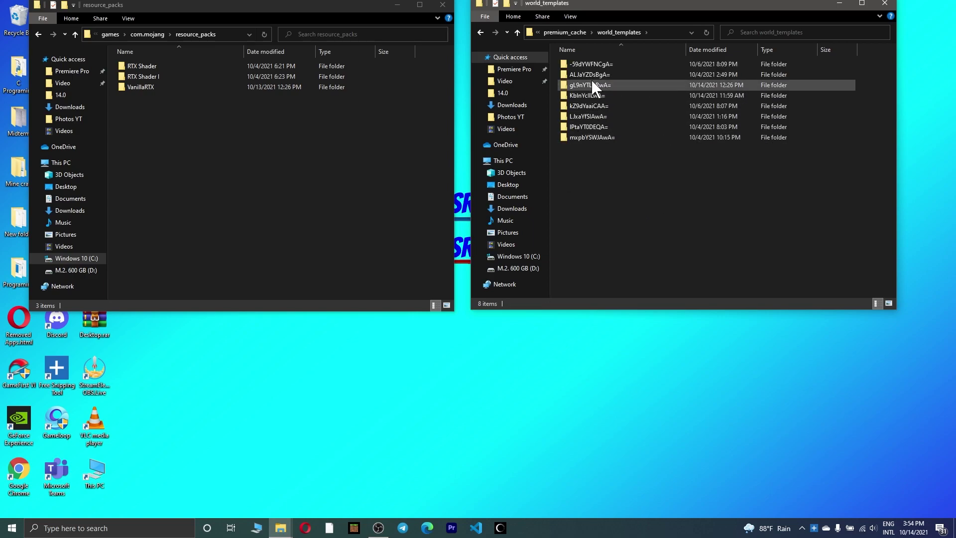
- View world_icon.jpeg in the -59dYWFNCgA= template folder to identify its world, and return to world_templates
double_click(595, 64)
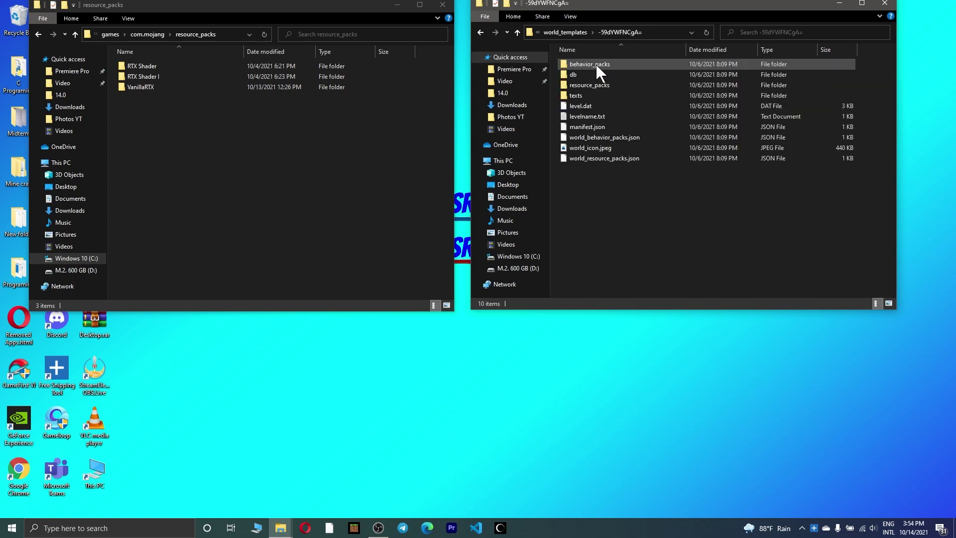
double_click(596, 147)
left_click(521, 373)
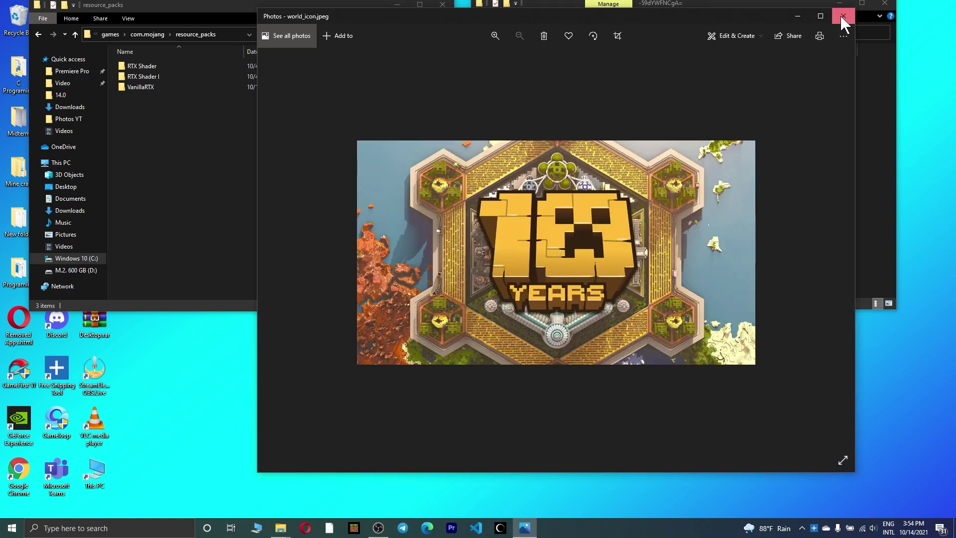
left_click(842, 17)
key("alt+Left")
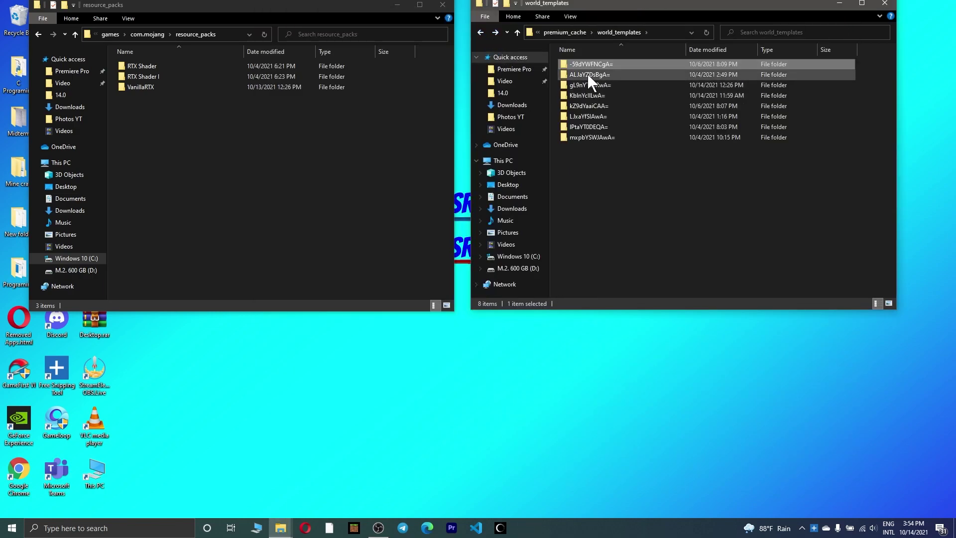
- View world_icon.jpeg in the ALJaYZDsBgA= template folder to identify its world, and return to world_templates
double_click(588, 75)
left_click(589, 127)
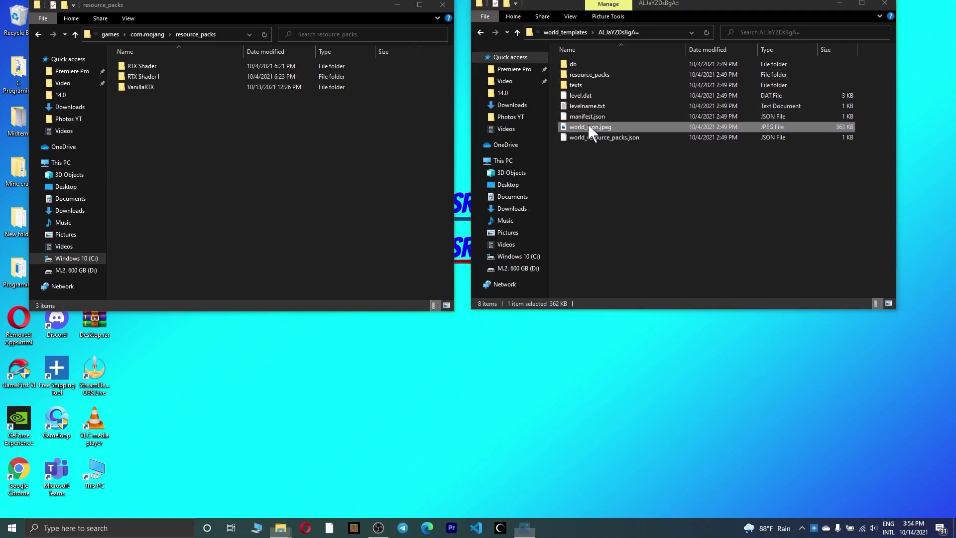
double_click(590, 129)
left_click(842, 16)
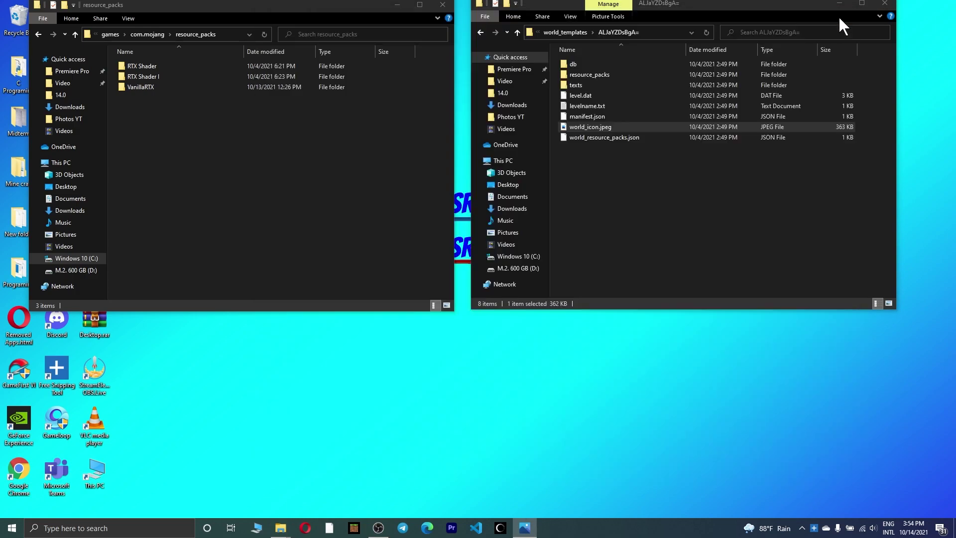
left_click(480, 32)
- View world_icon.jpeg in the gL9nYTLoRwA= template folder to identify its world, and return to world_templates
double_click(590, 85)
left_click(590, 149)
double_click(589, 148)
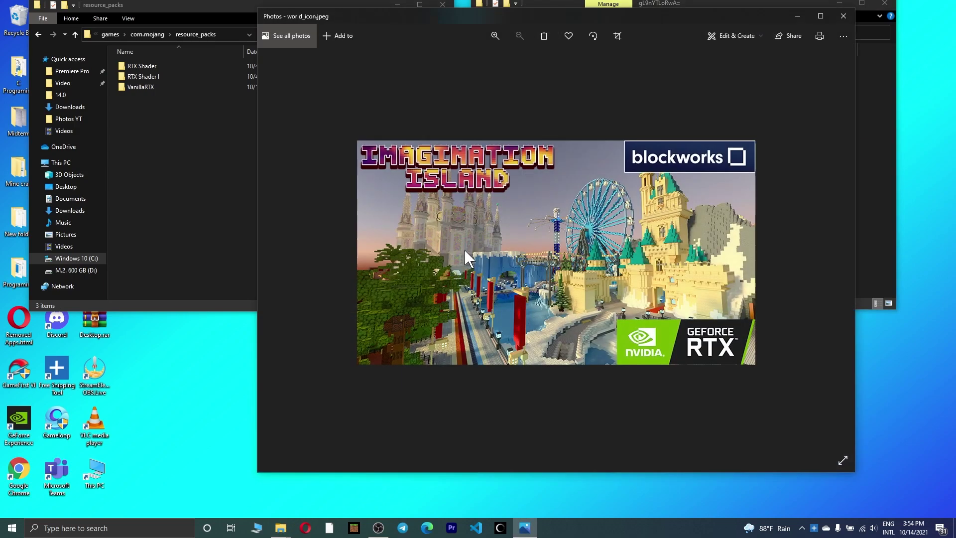
left_click(842, 16)
left_click(480, 33)
- View world_icon.jpeg in the KbInYcIlLwA= template folder to identify its world, and return to world_templates
left_click(583, 95)
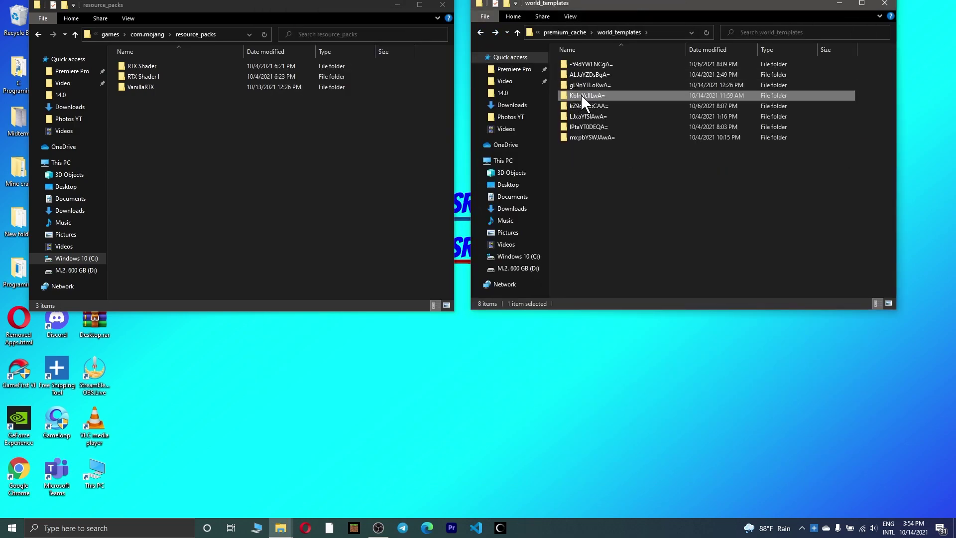
double_click(583, 97)
double_click(595, 149)
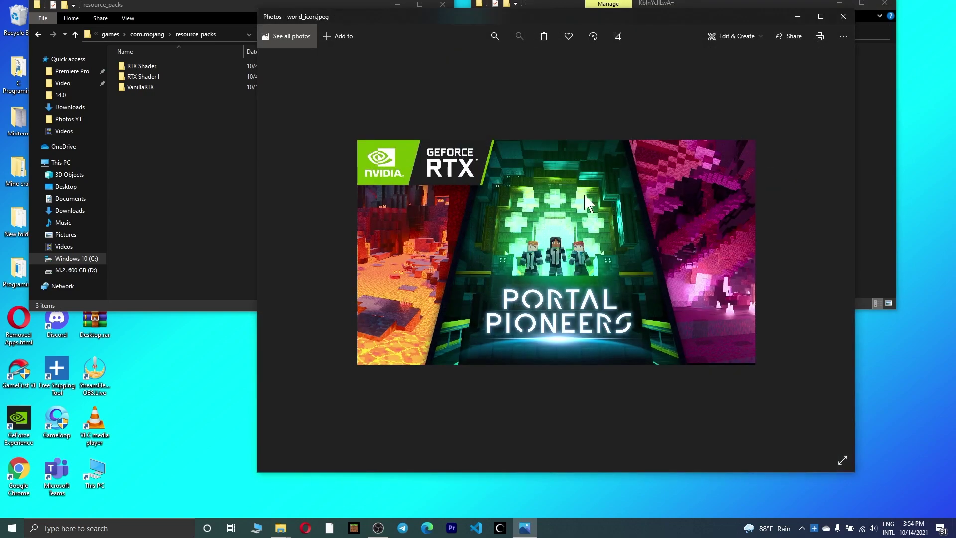
left_click(836, 16)
left_click(480, 32)
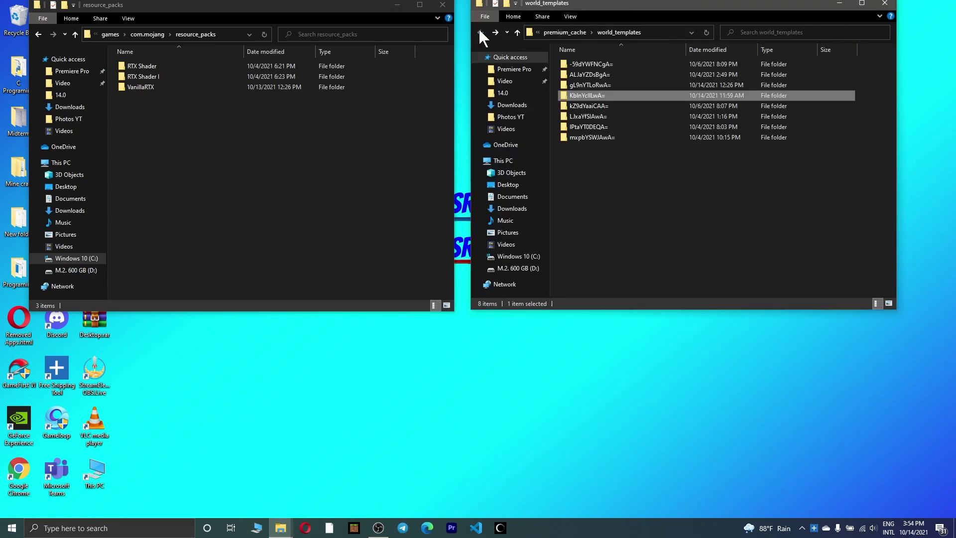
- View world_icon.jpeg in the kZ9dYaaiCAA= template folder to identify its world, and return to world_templates
double_click(596, 105)
double_click(589, 148)
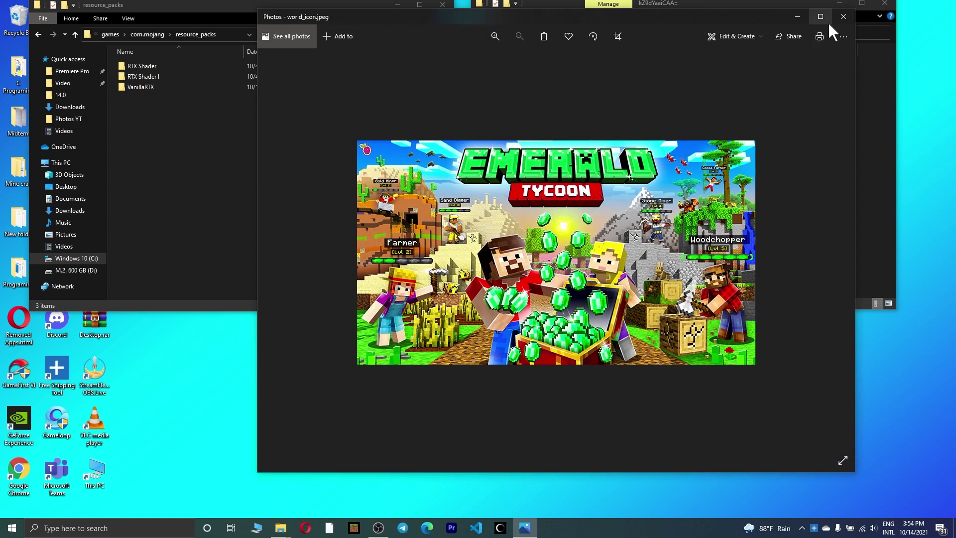
left_click(843, 17)
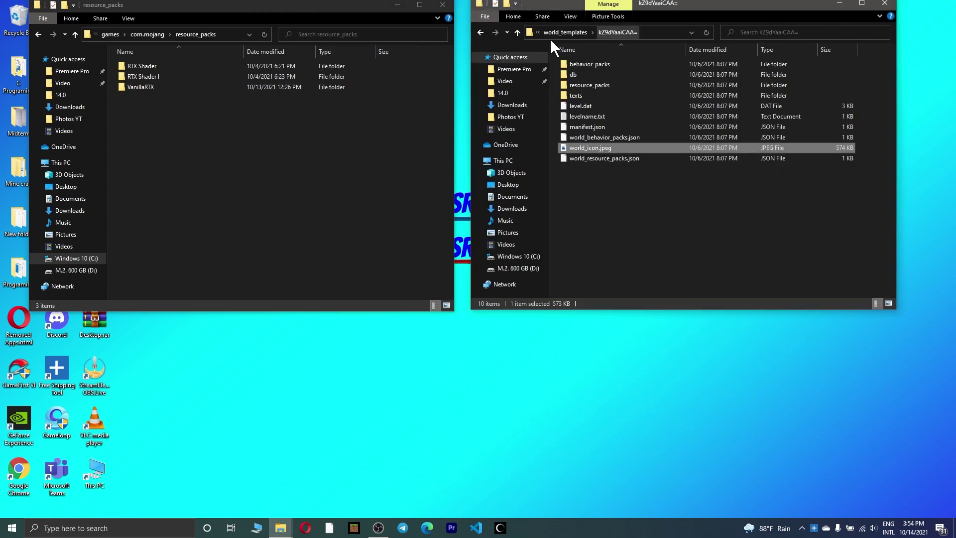
left_click(480, 31)
- Open the LJxaYfSIAwA= template folder and view its world_icon.jpeg to identify the world
double_click(589, 118)
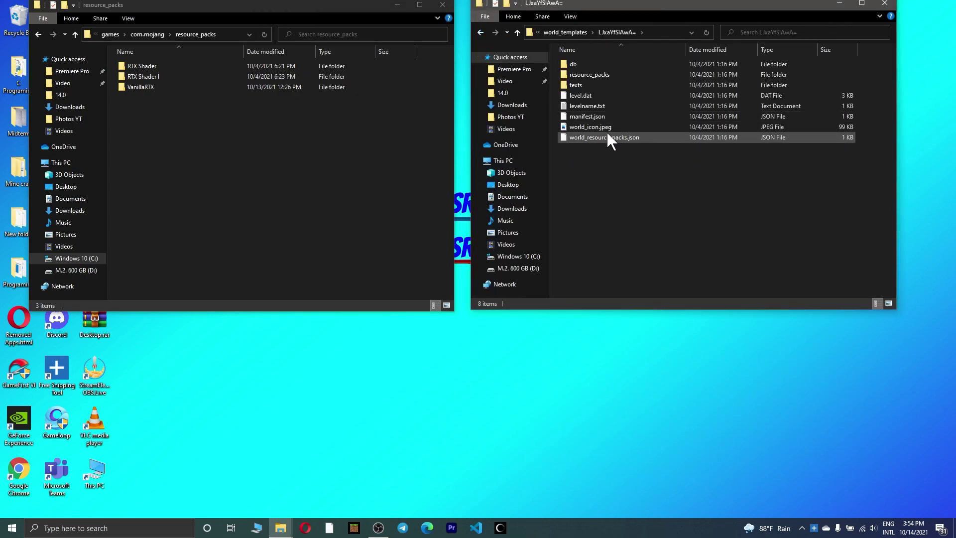
left_click(592, 127)
double_click(591, 128)
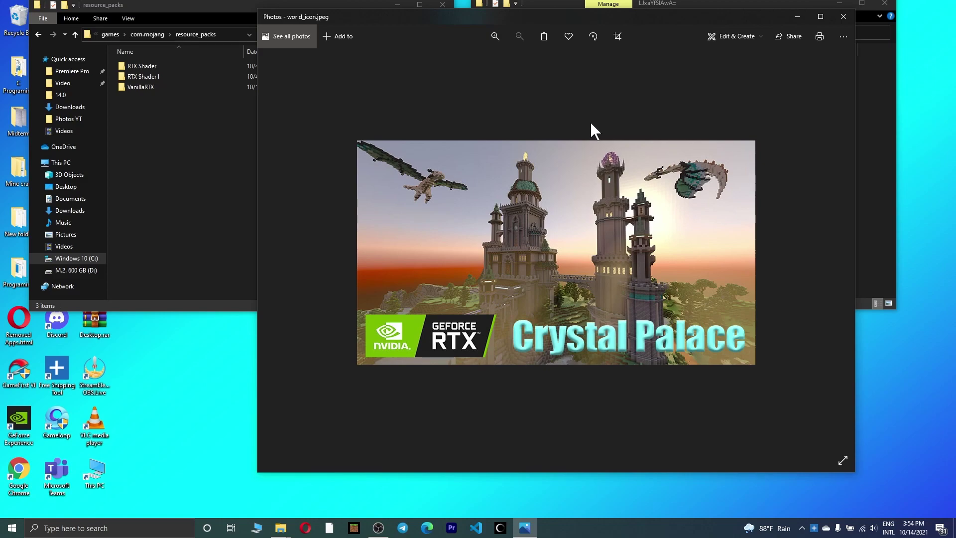
left_click(841, 15)
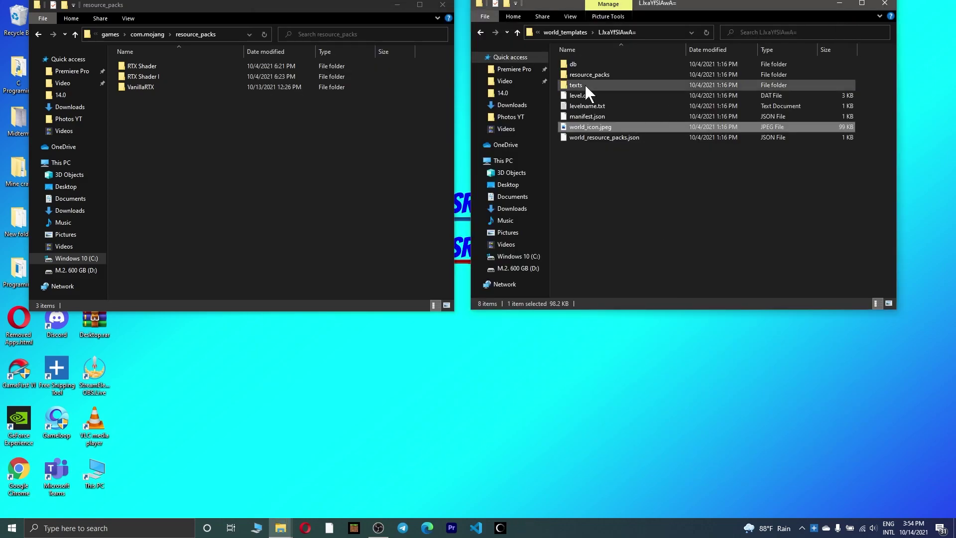
double_click(627, 128)
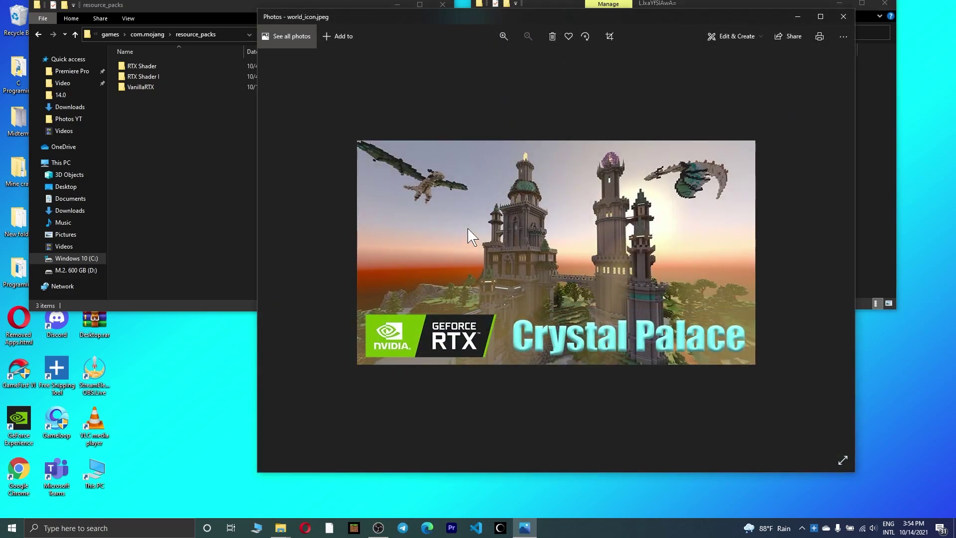
left_click(849, 18)
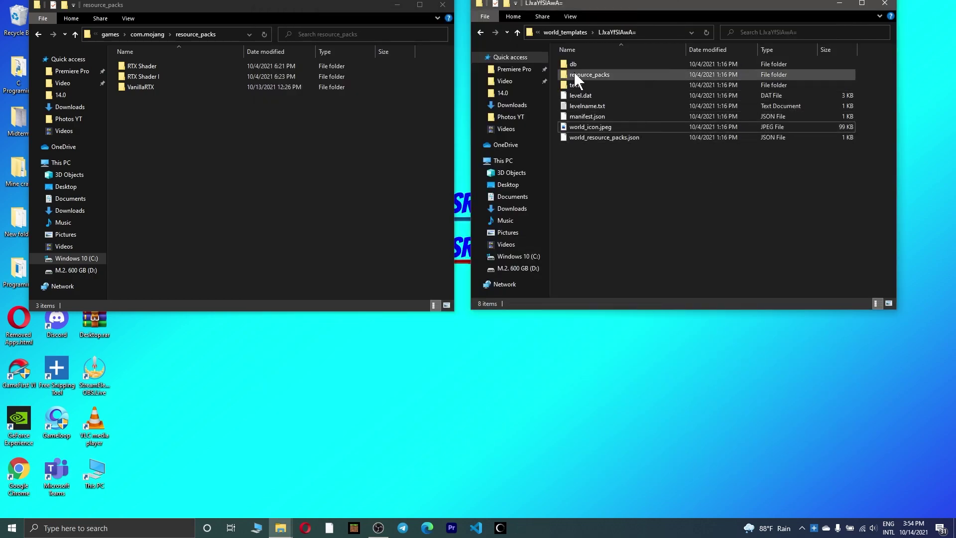
- Open the rp0 folder inside the Crystal Palace template's resource_packs folder
double_click(620, 72)
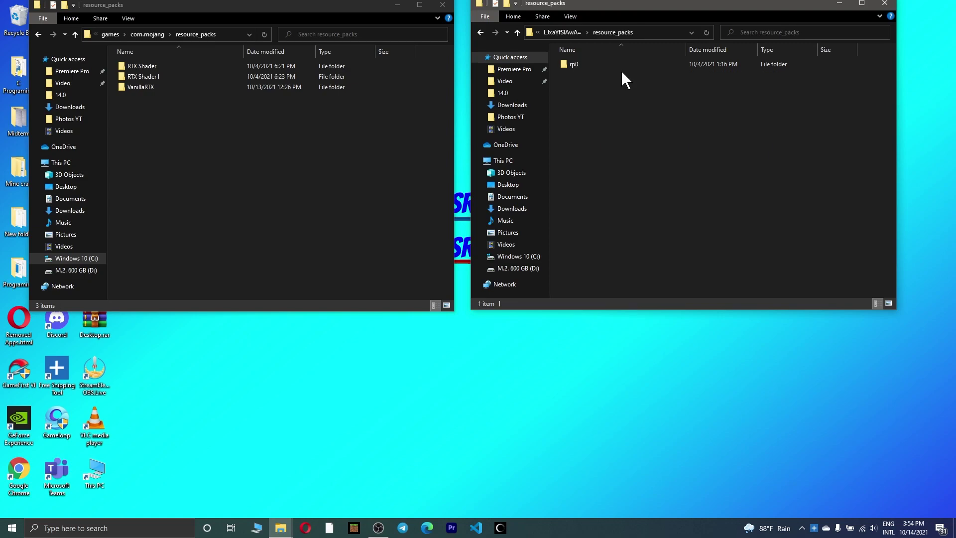
left_click(577, 63)
double_click(577, 64)
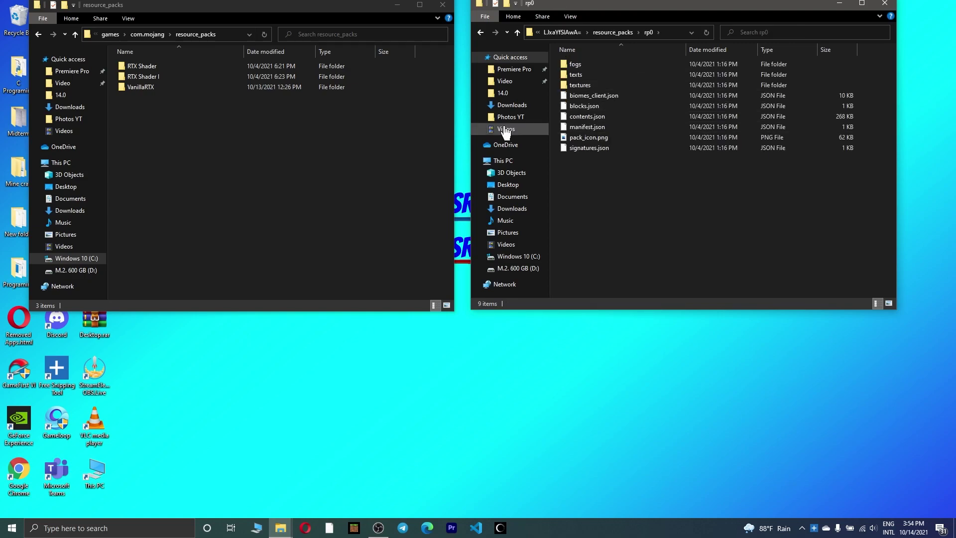
- View rp0's pack_icon.png to check which pack it is, and return to the template's resource_packs folder
left_click(584, 128)
left_click(582, 138)
double_click(583, 138)
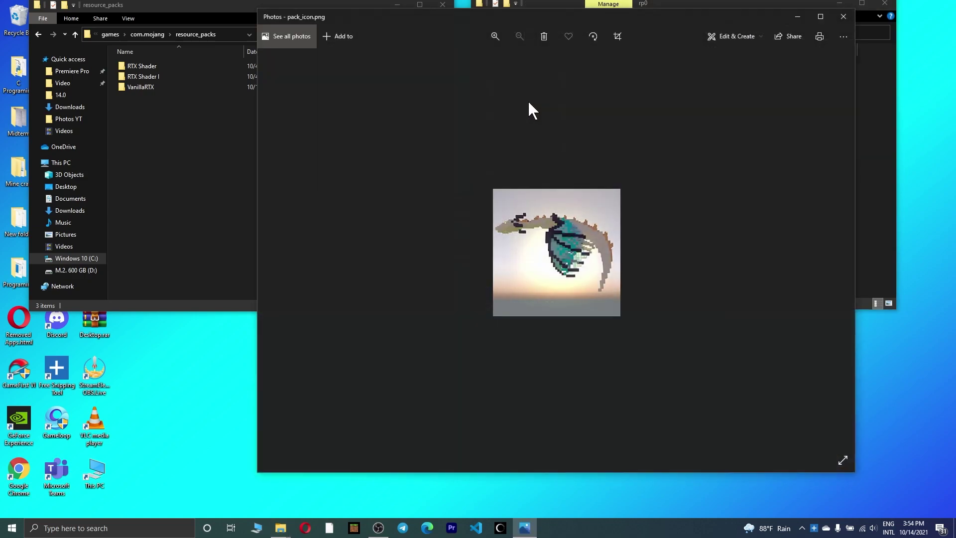
left_click(849, 15)
left_click(480, 32)
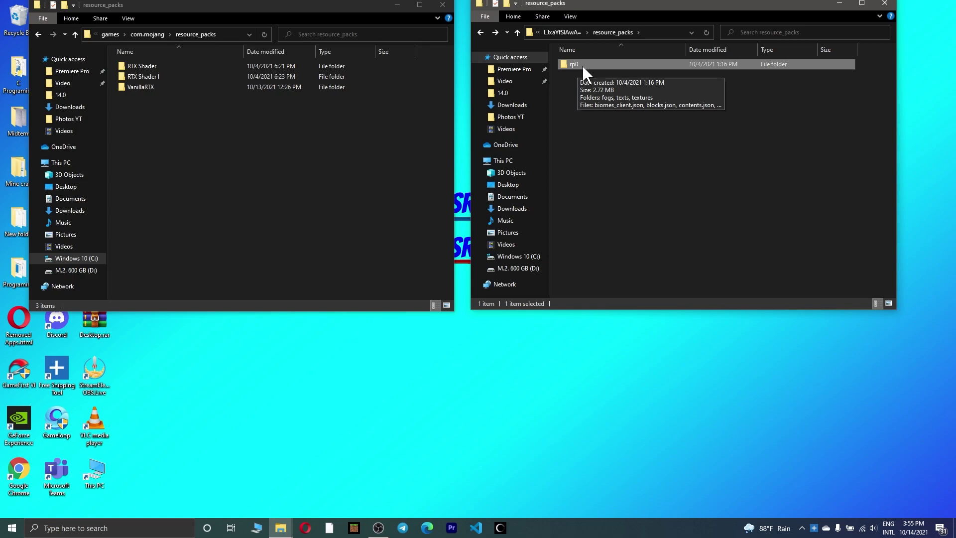
- Copy the Crystal Palace rp0 folder into com.mojang's resource_packs folder
right_click(584, 68)
left_click(644, 259)
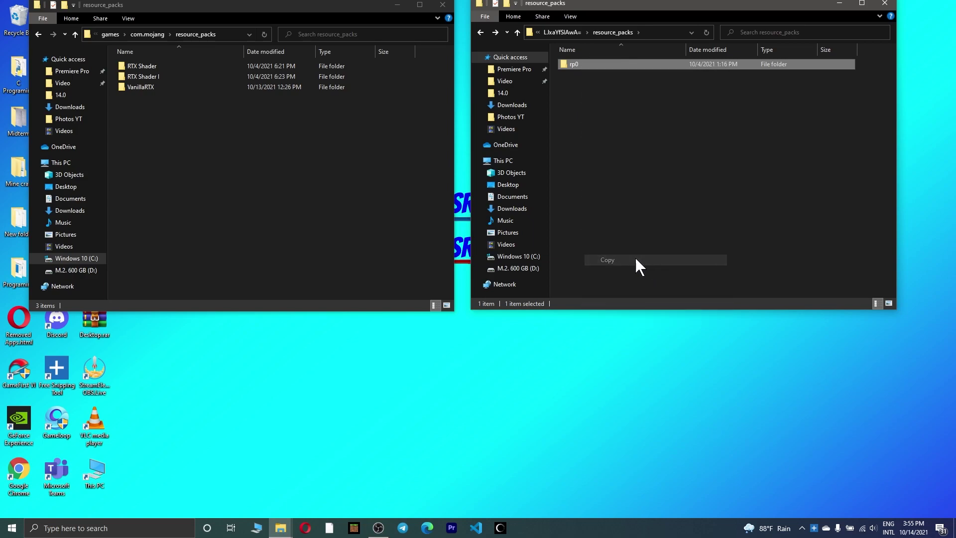
left_click(240, 116)
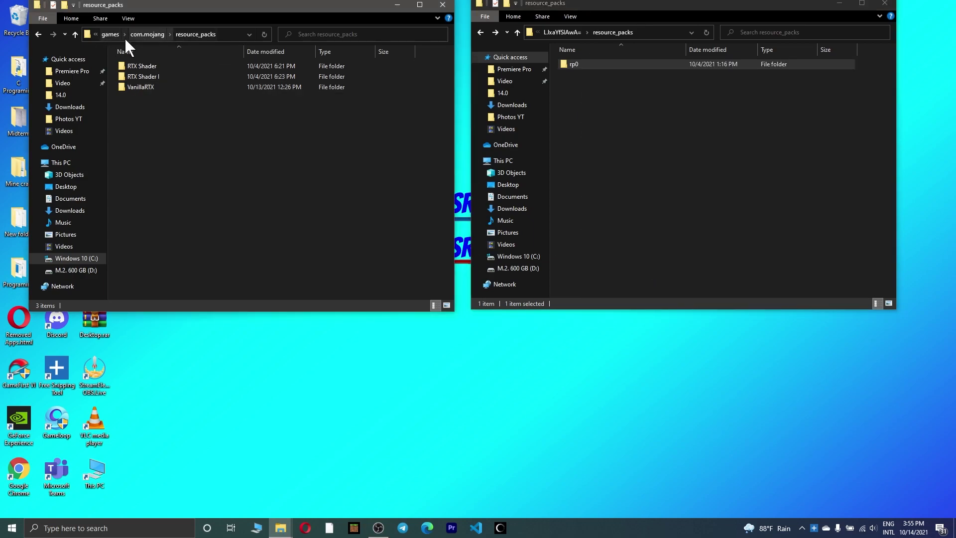
right_click(132, 113)
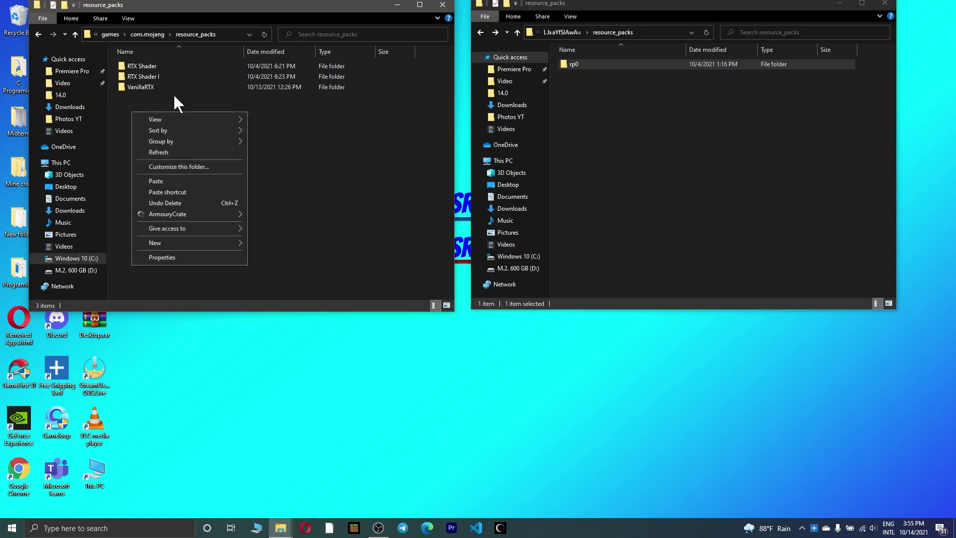
left_click(175, 152)
right_click(148, 107)
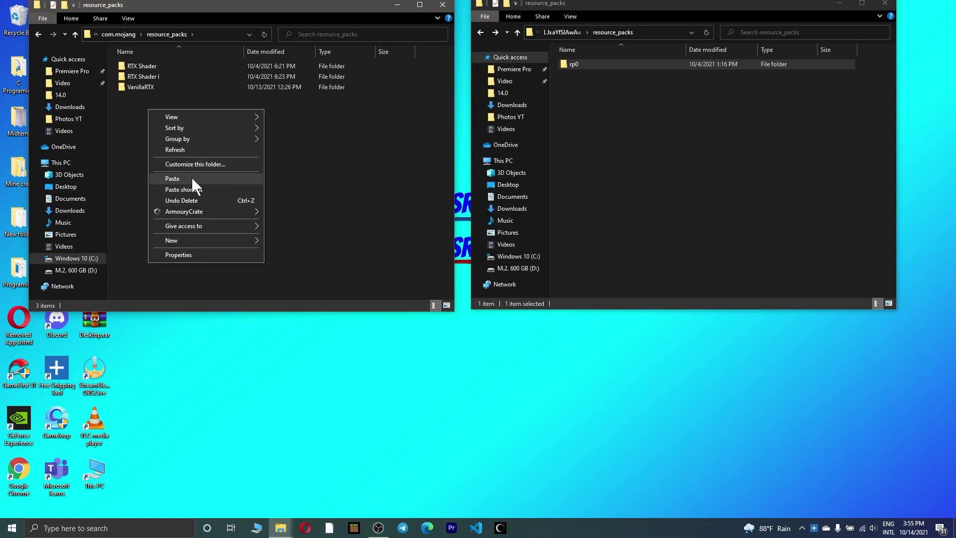
left_click(191, 177)
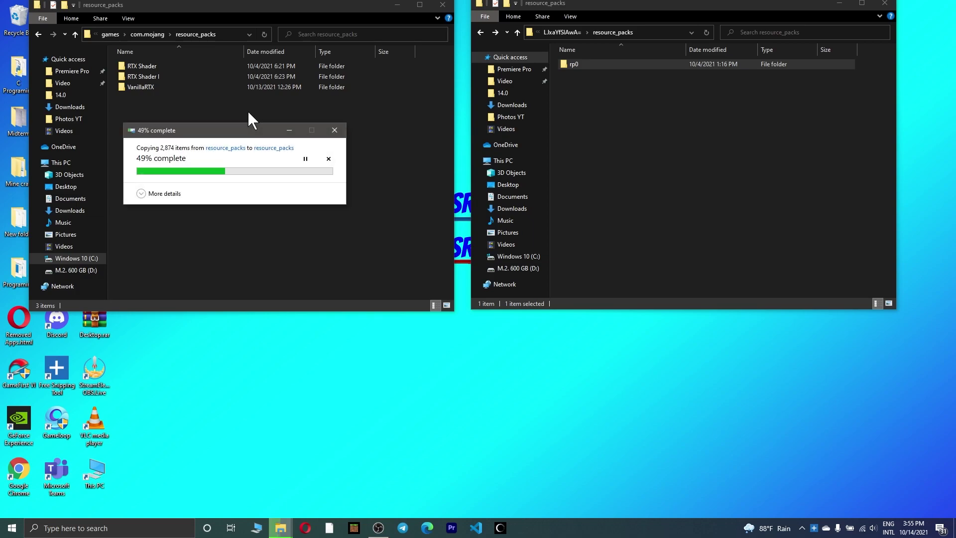
left_click_drag(249, 132, 282, 101)
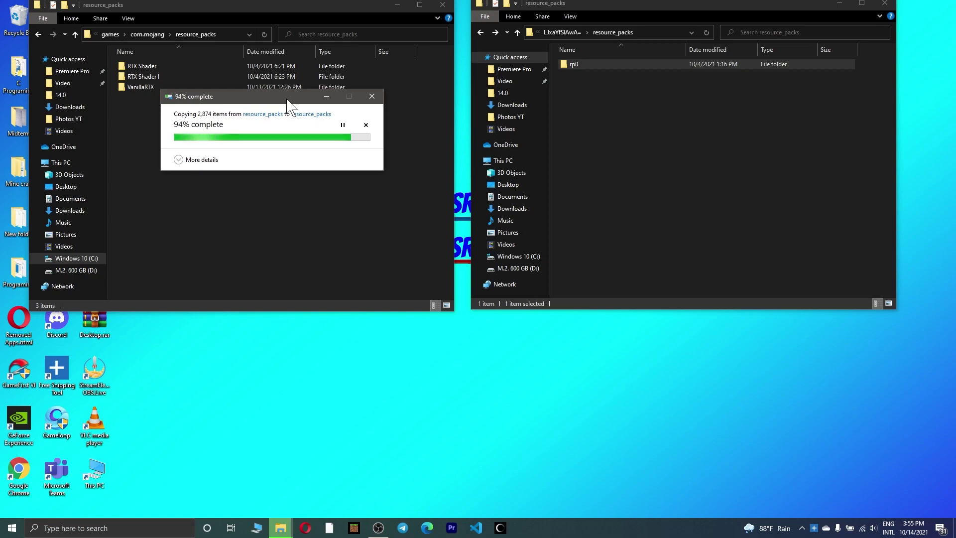
- Delete the copied rp0 folder from com.mojang's resource_packs folder
left_click(236, 124)
right_click(146, 68)
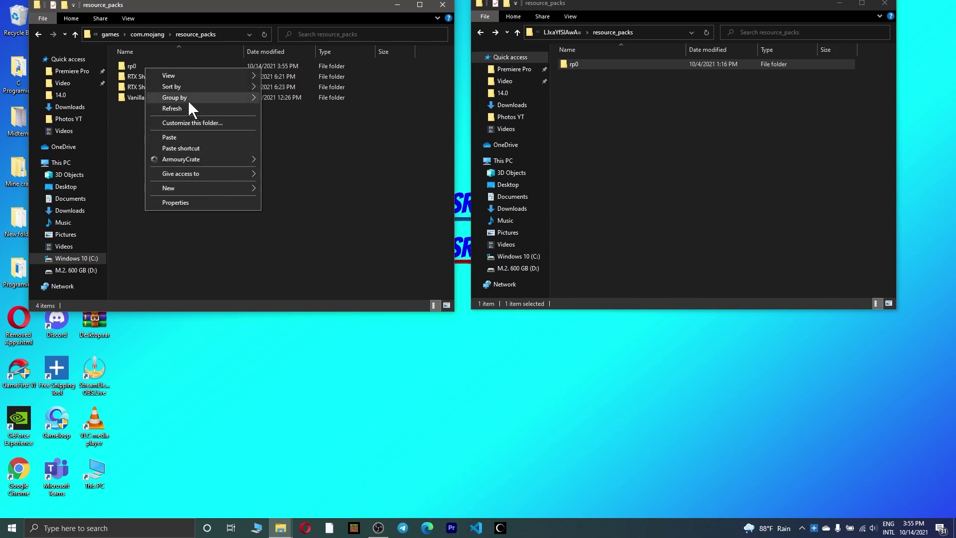
left_click(124, 118)
right_click(126, 70)
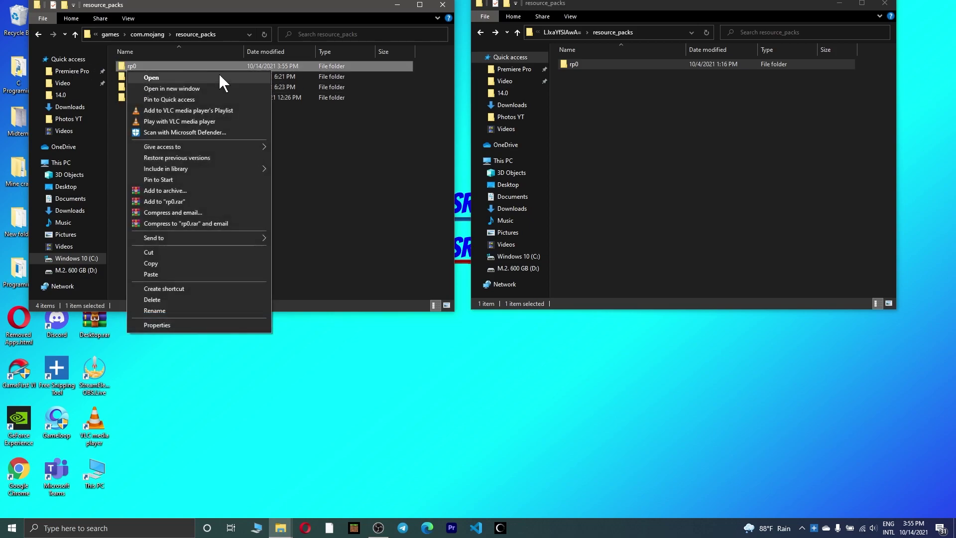
left_click(169, 297)
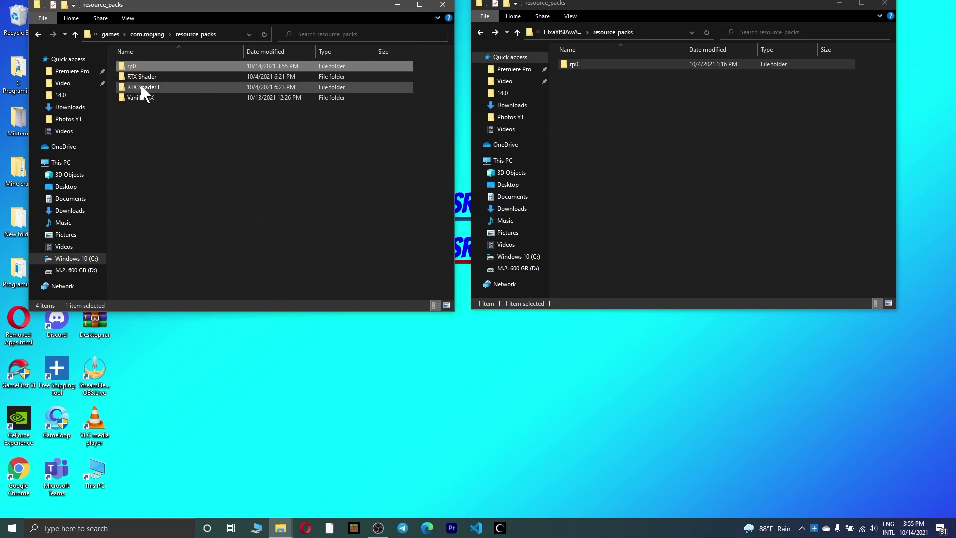
- Close both resource_packs windows, refresh the desktop and switch to Minecraft
left_click(442, 5)
left_click(884, 3)
right_click(404, 91)
left_click(429, 120)
left_click(354, 527)
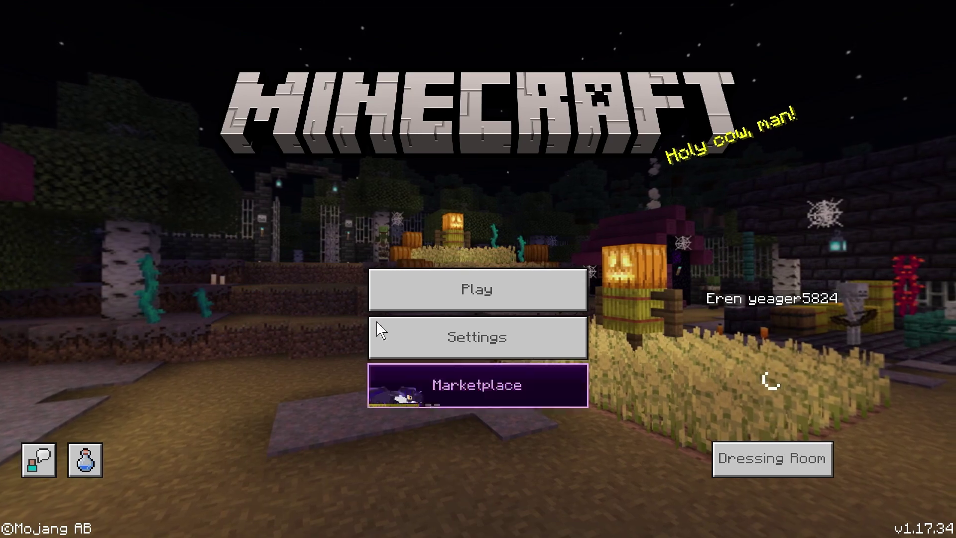
- Start creating a new Minecraft world and set its default game mode to Creative
left_click(440, 304)
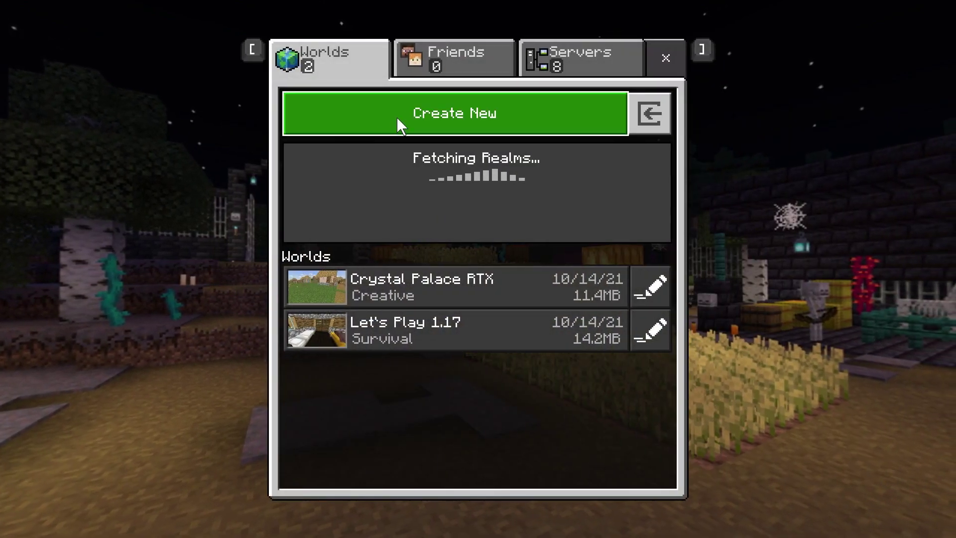
left_click(395, 128)
left_click(565, 64)
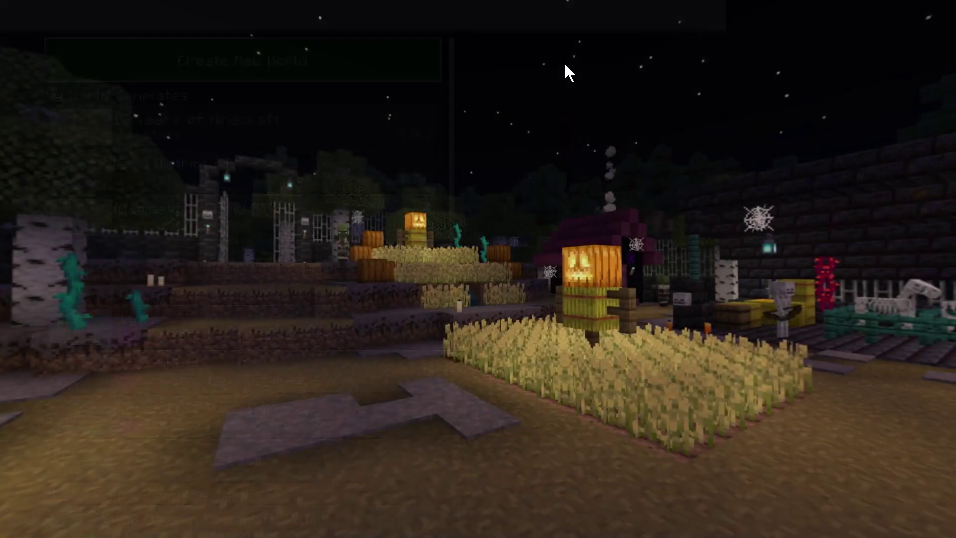
left_click(414, 310)
left_click(441, 273)
left_click(471, 143)
left_click(471, 159)
left_click(460, 320)
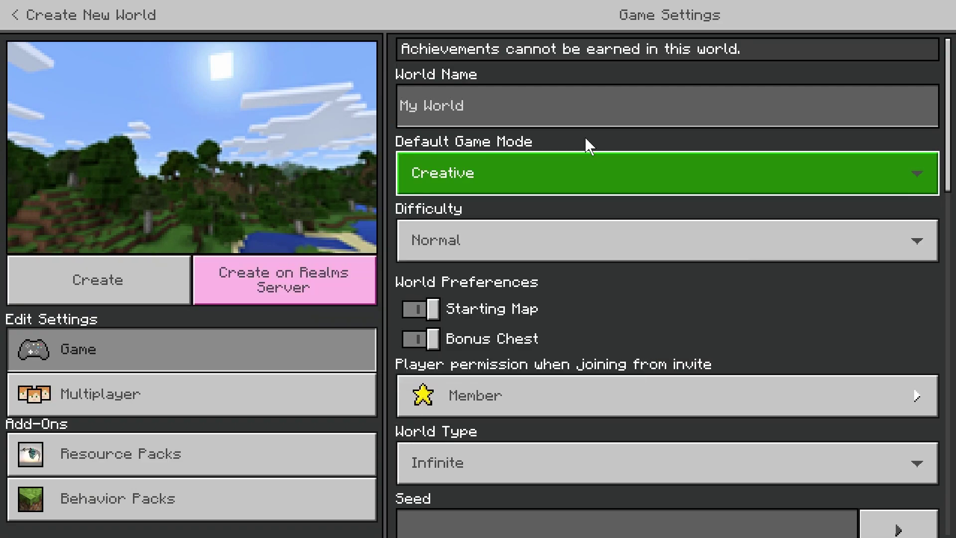
- Activate the Crystal Palace RTX Resource Pack for the new world and create the world
scroll(450, 368, "down", 2)
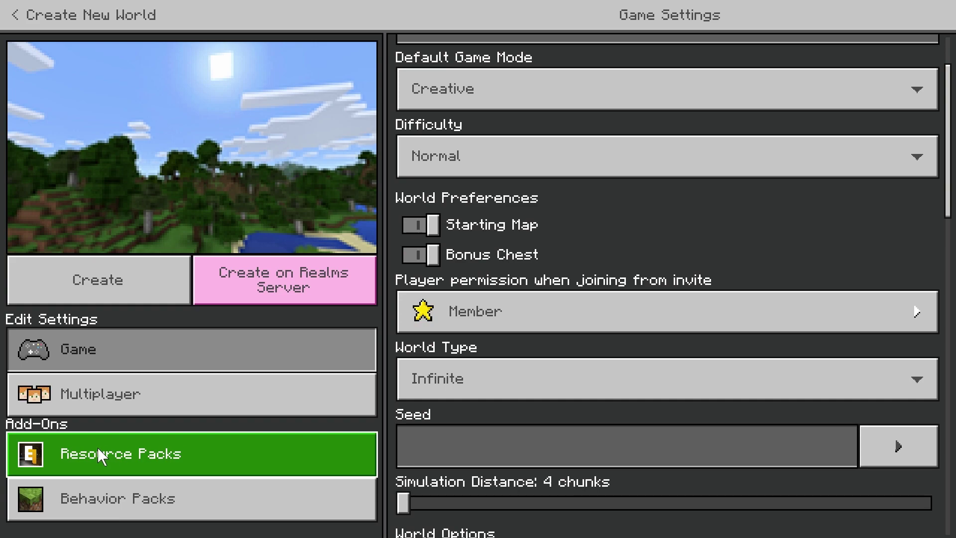
left_click(107, 455)
left_click(785, 148)
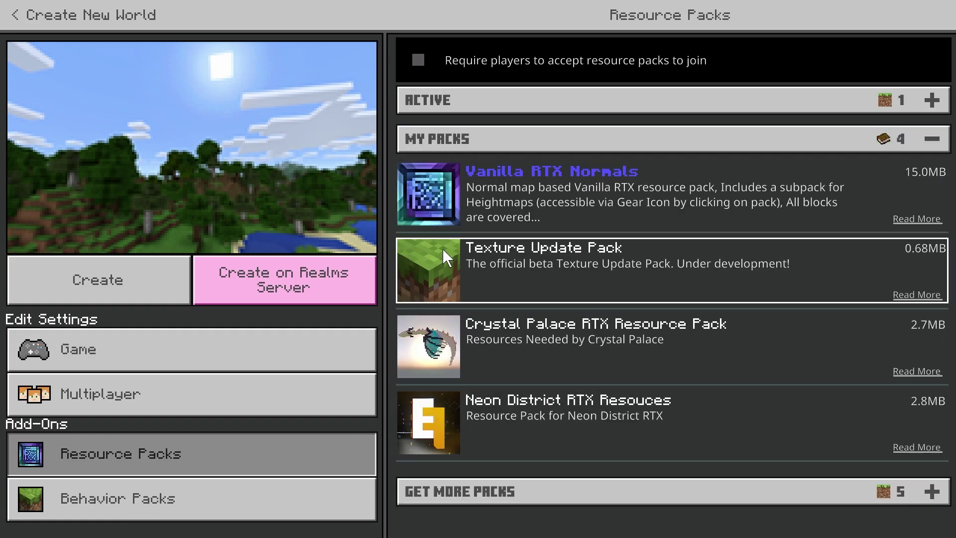
left_click(466, 340)
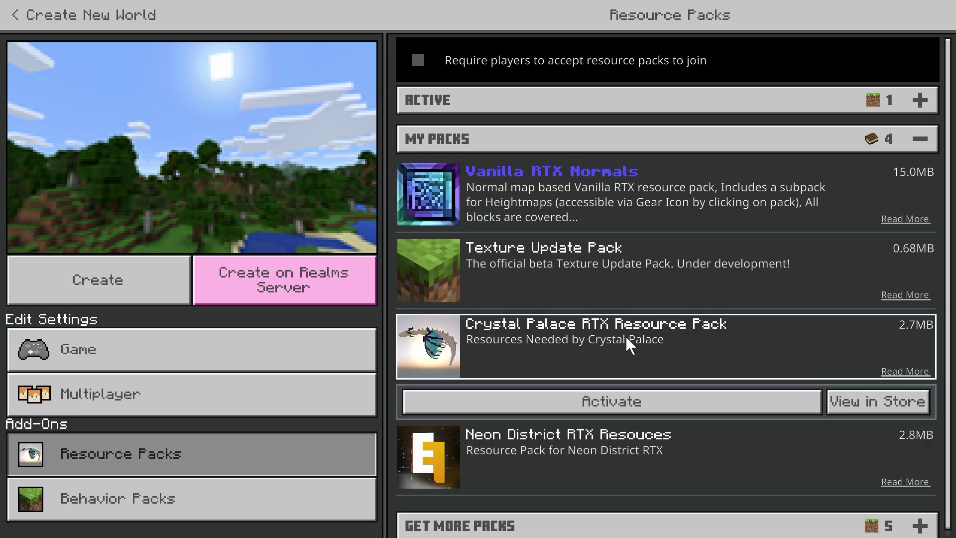
left_click(628, 404)
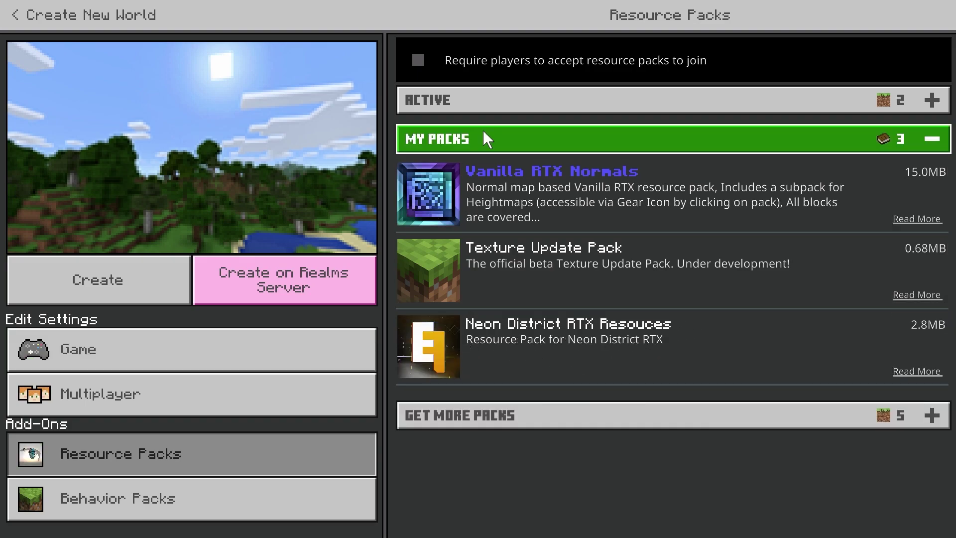
left_click(607, 106)
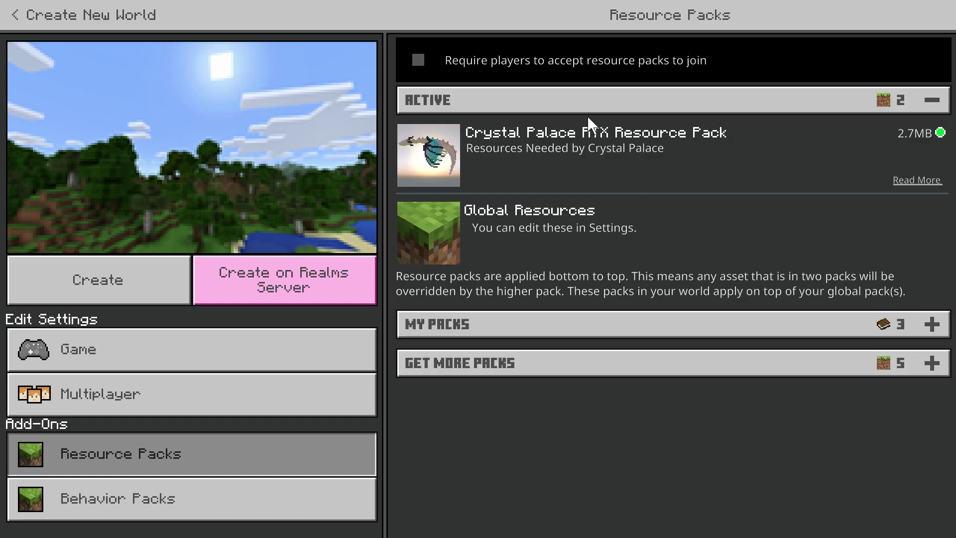
left_click(587, 111)
left_click(169, 281)
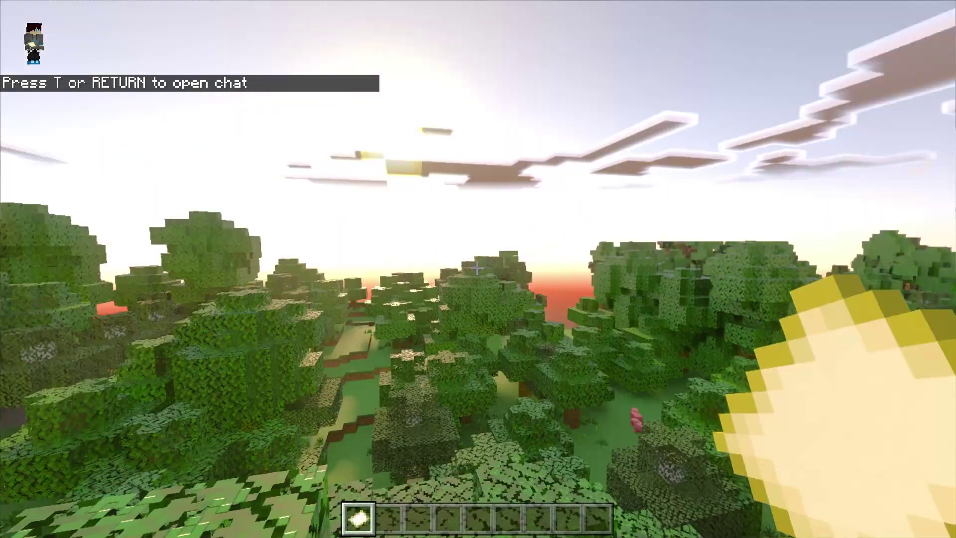
- Fly over the new world's forest and hills to examine the resource pack's RTX lighting and textures
scroll(477, 268, "down", 1)
key("w")
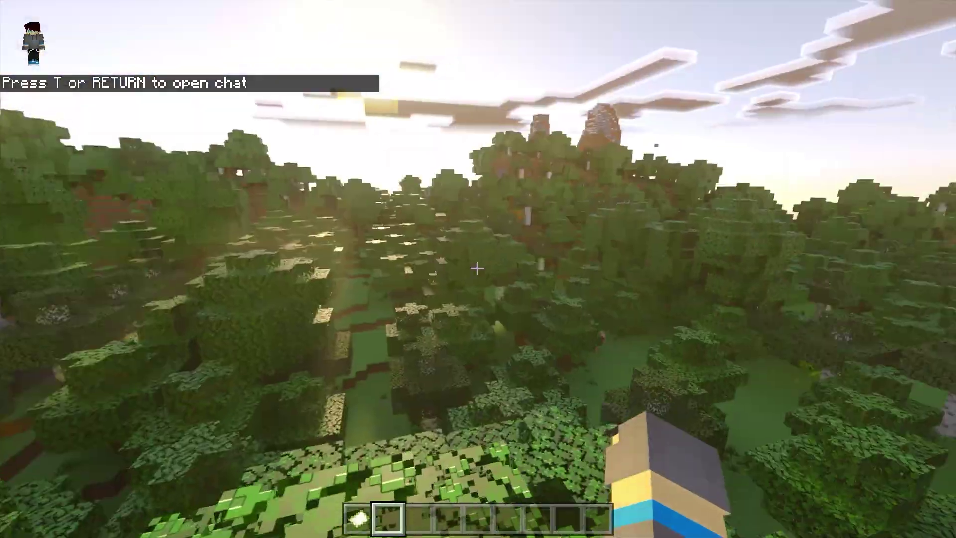
key("w")
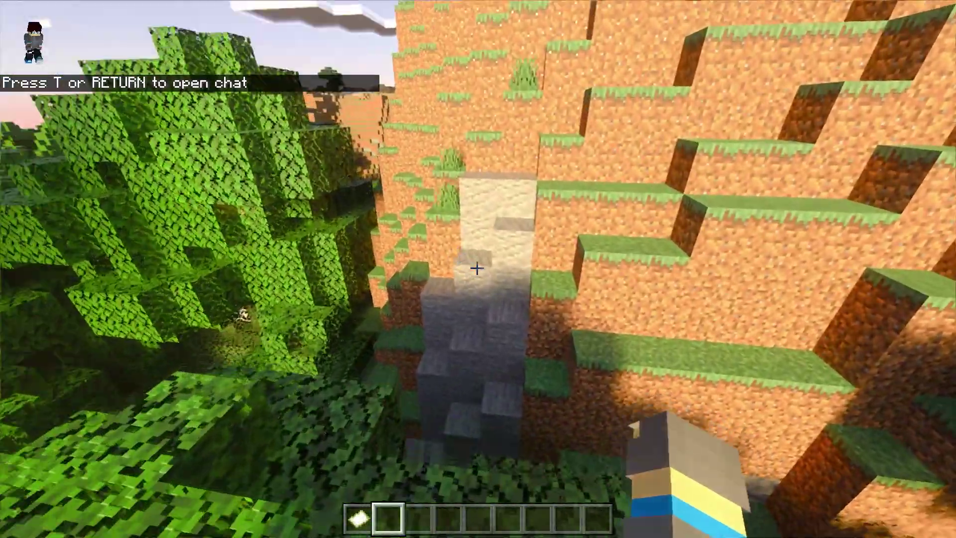
key("space")
key("space")
key("w")
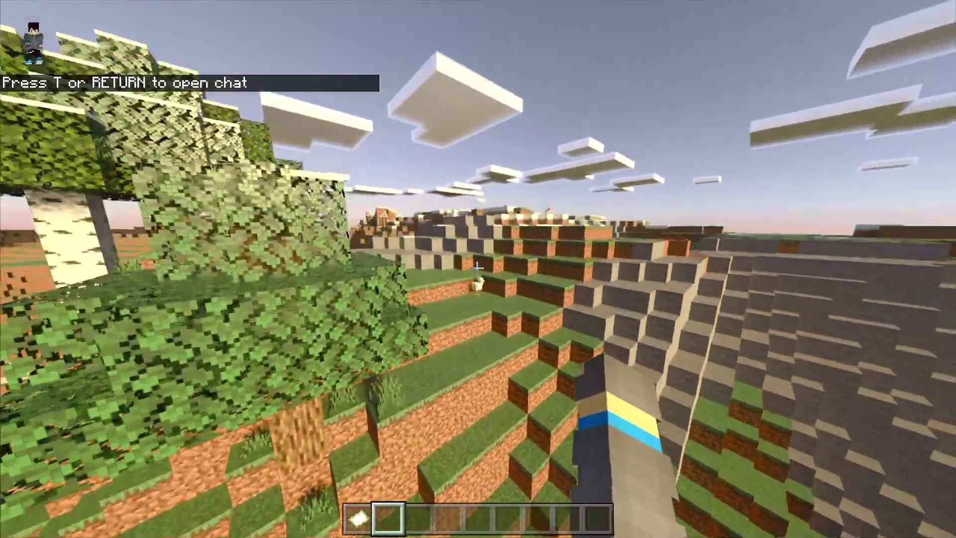
key("w")
key("w")
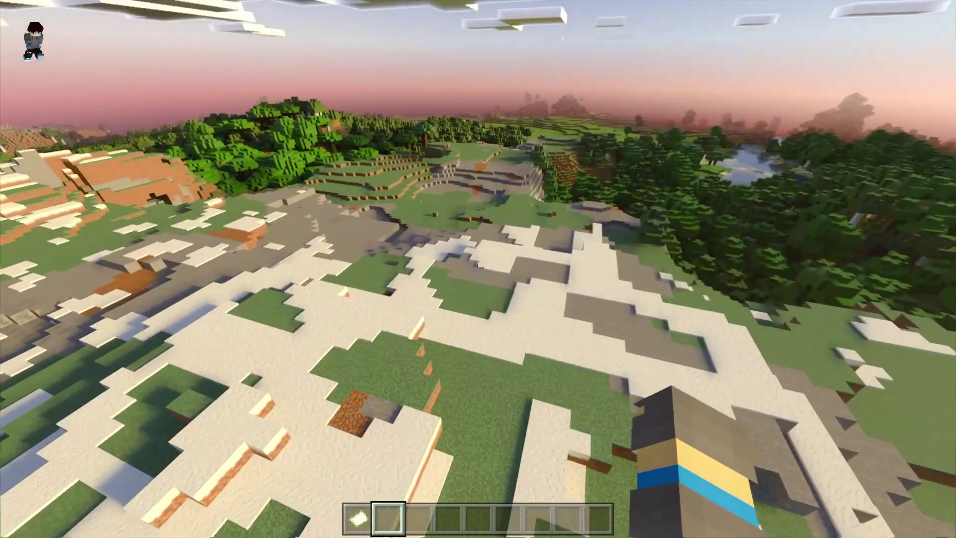
key("w")
key("w")
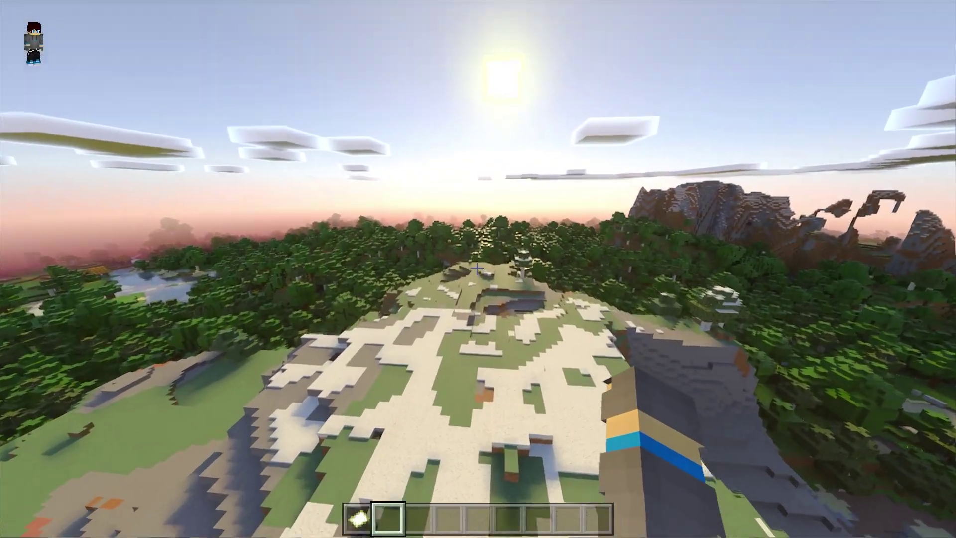
- Change to the front-facing third-person view and move the character over snow, stone and grass to examine the shadows and lighting
key("F5")
key("F5")
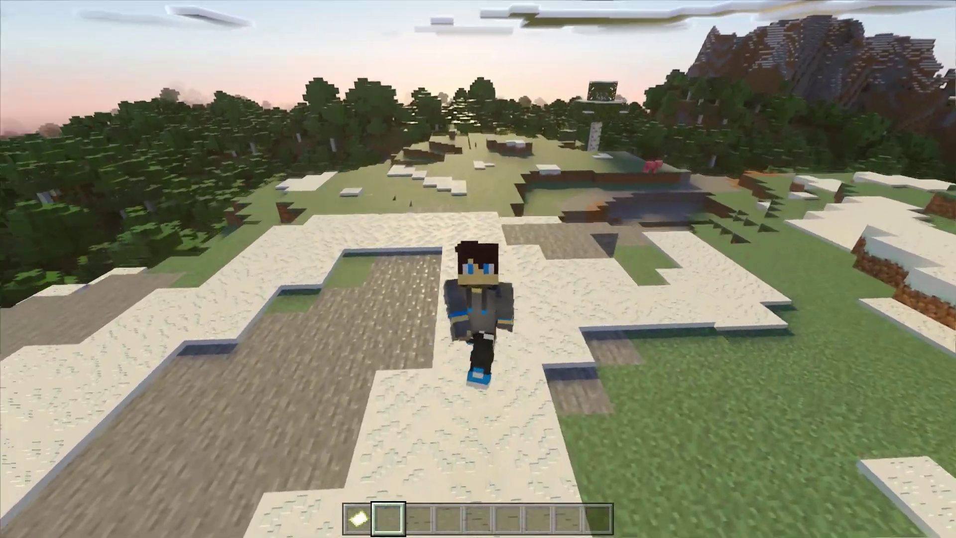
key("w")
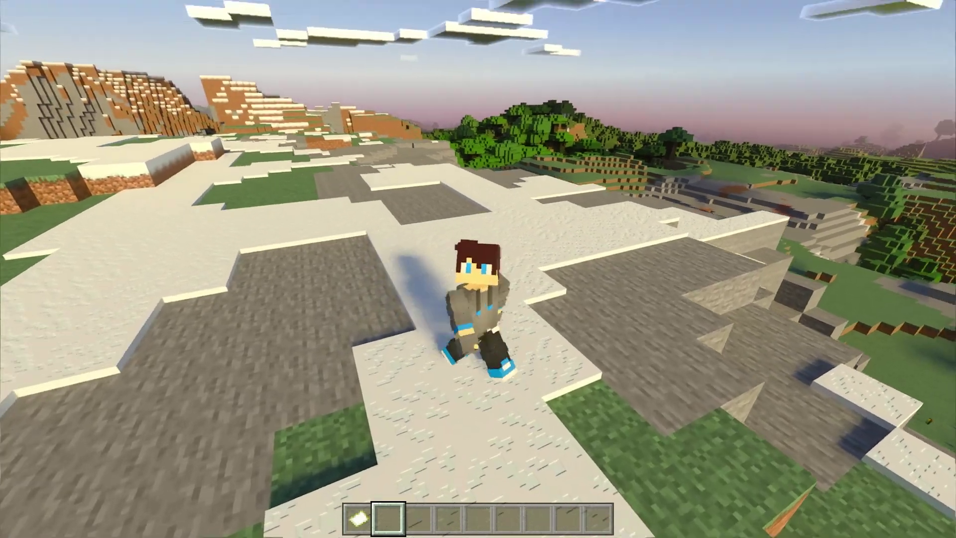
key("a")
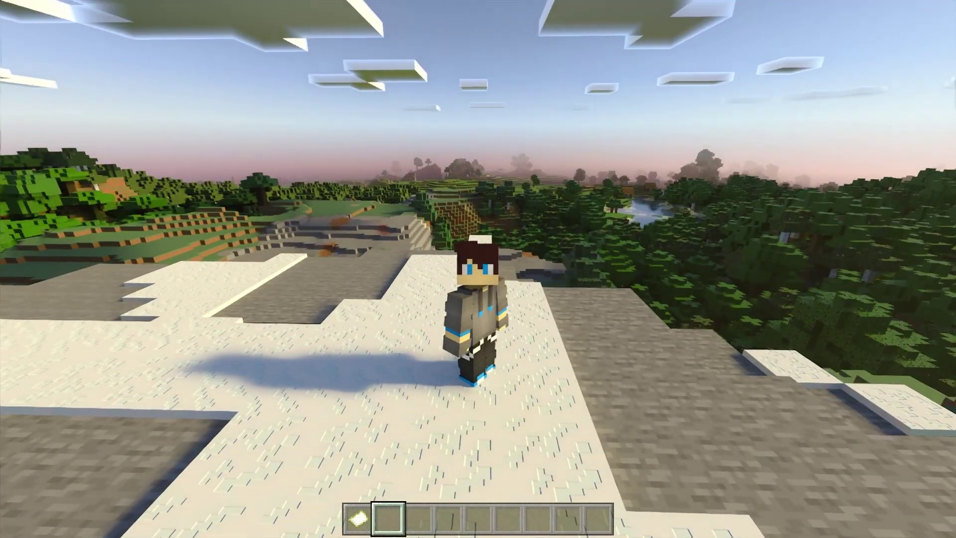
key("s")
key("w")
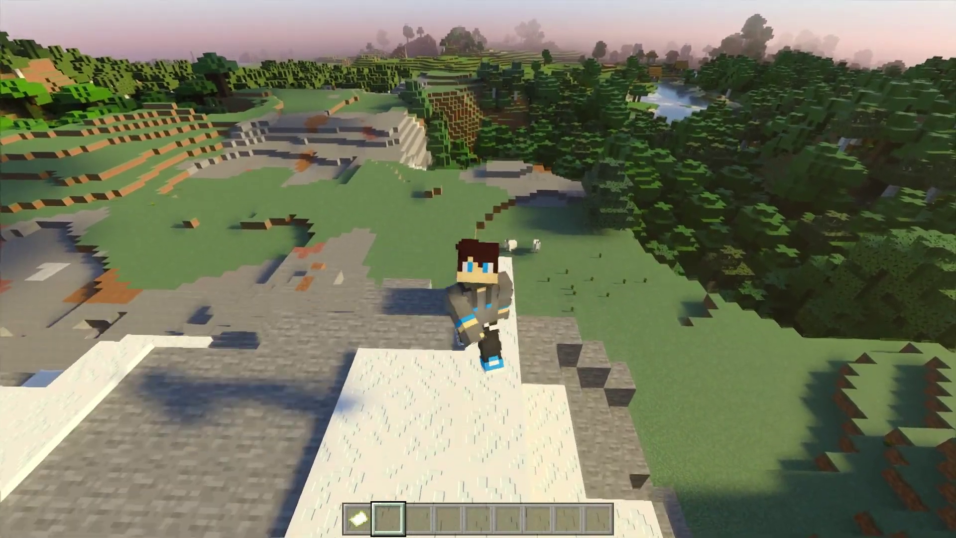
key("s")
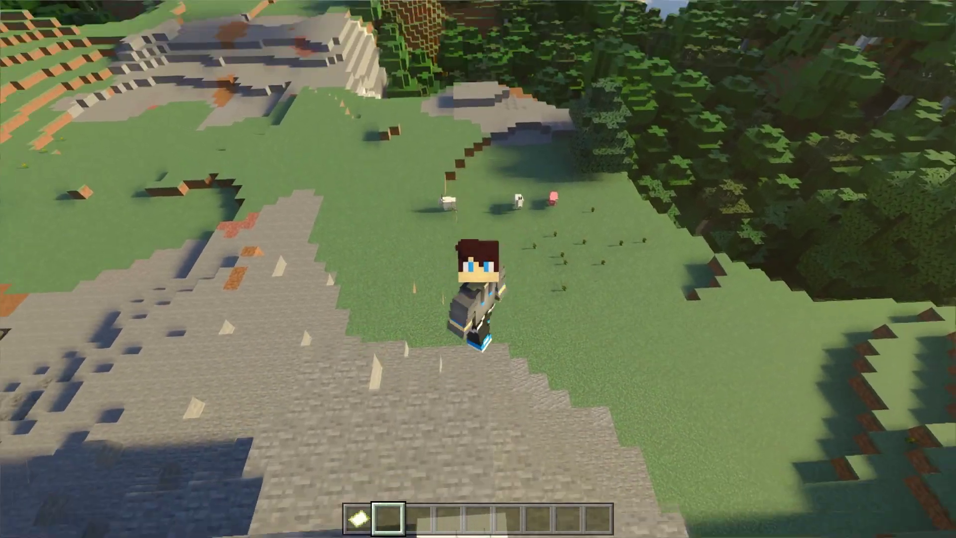
key("w")
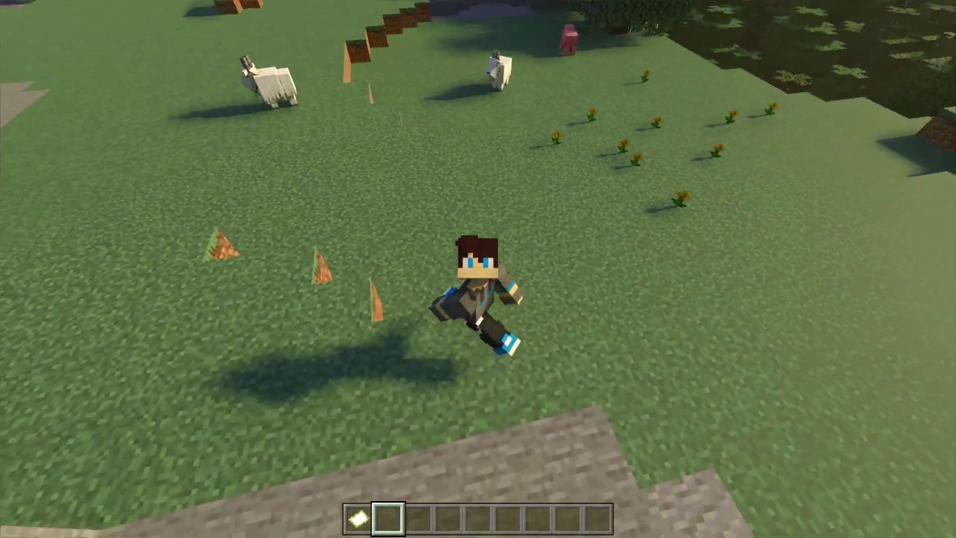
key("w")
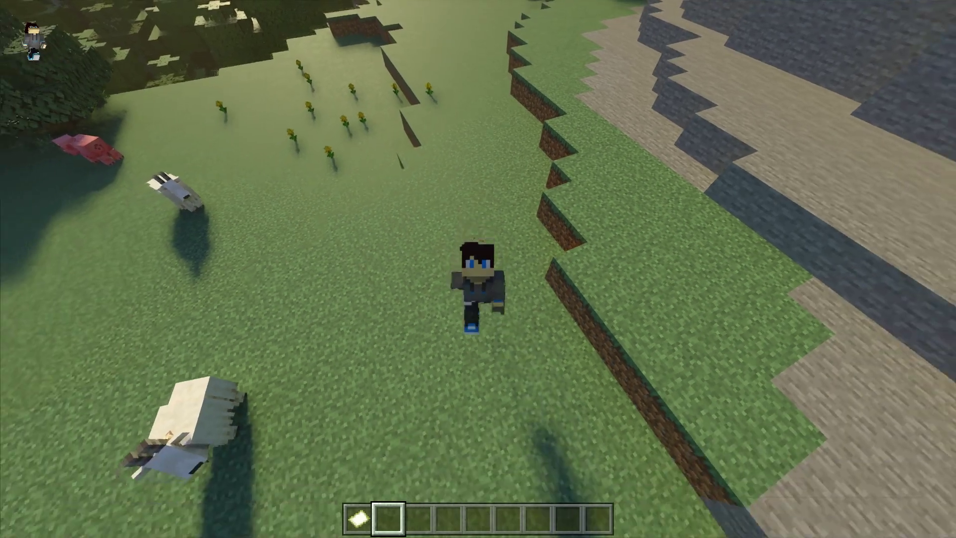